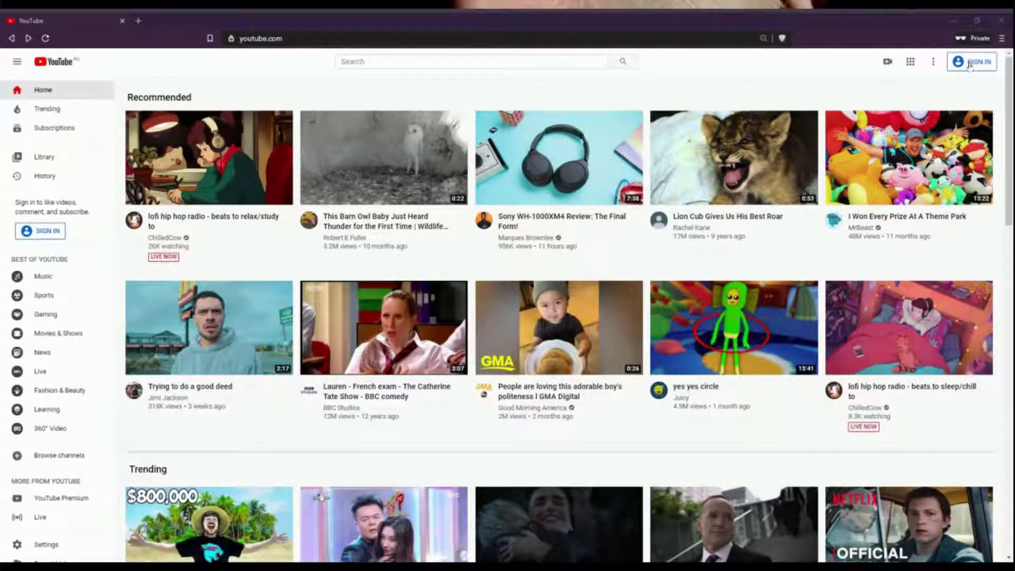
Sign in to the Google account with its e-mail address and password.
{"action": "left_click", "coordinate": [970, 64]}
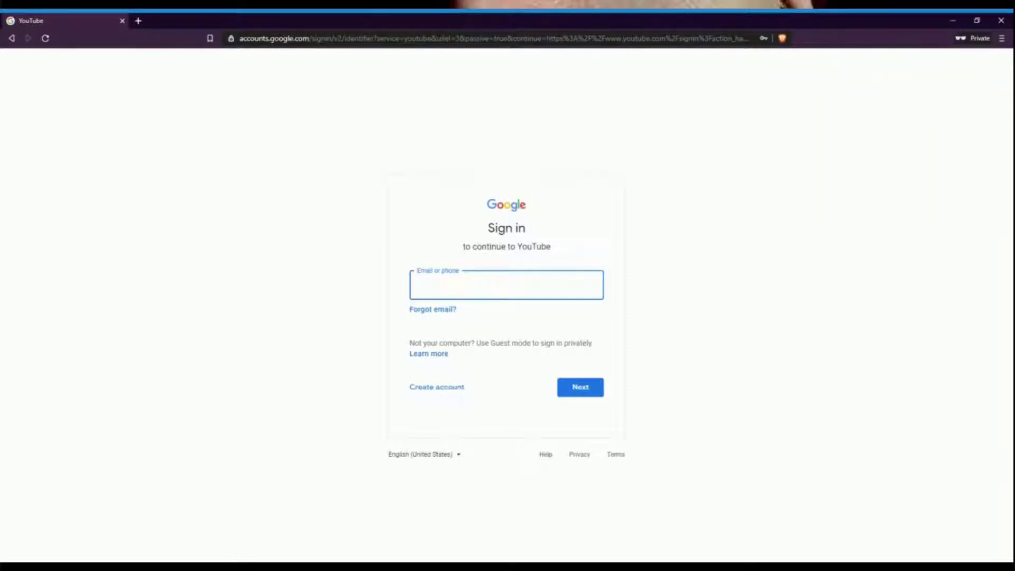
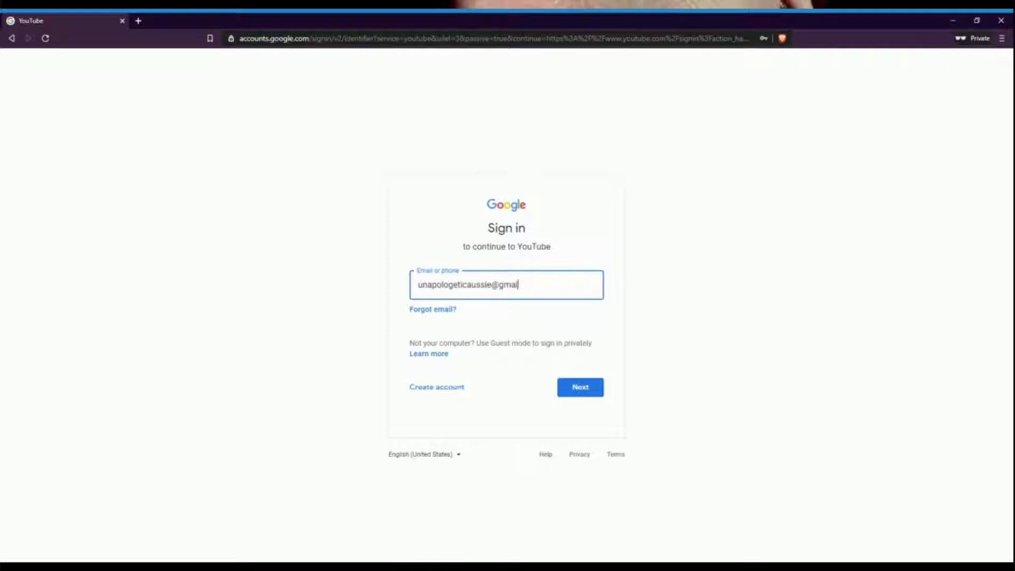
{"action": "left_click", "coordinate": [579, 395]}
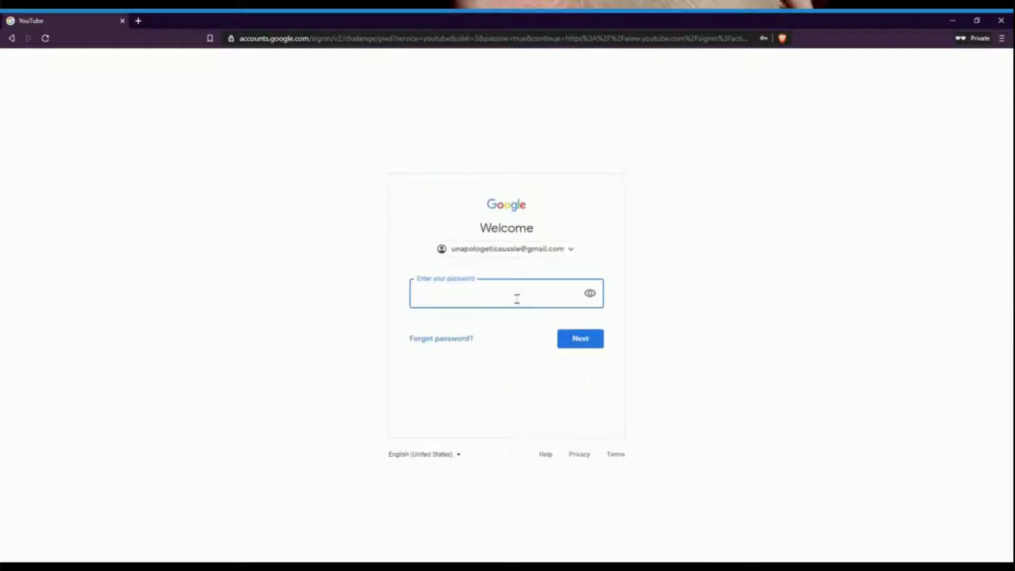
{"action": "type", "text": "••••••••••"}
{"action": "left_click", "coordinate": [562, 344]}
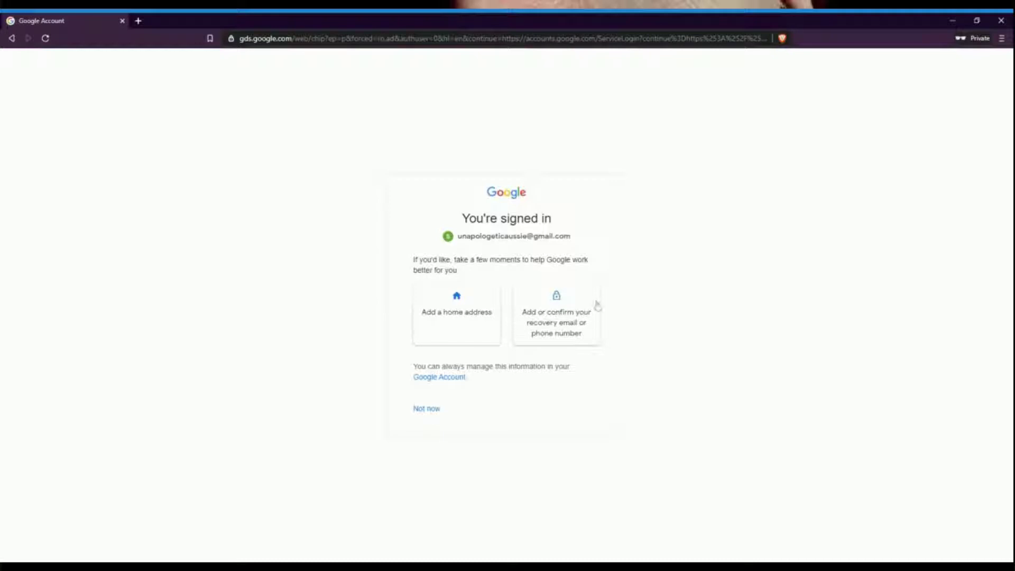
Skip the phone step and add a Gmail recovery address to the account, then finish.
{"action": "left_click", "coordinate": [555, 322]}
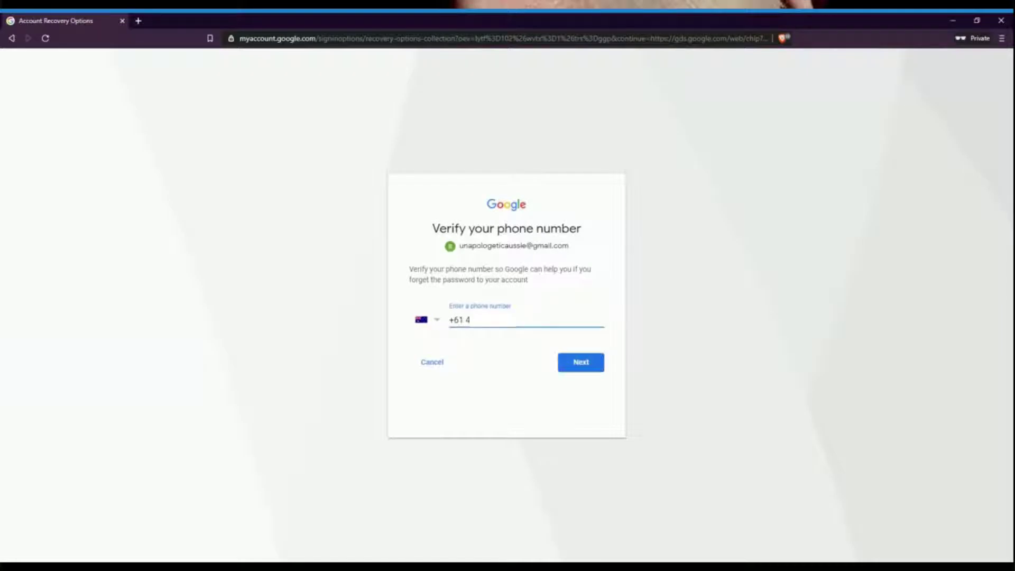
{"action": "left_click", "coordinate": [577, 363]}
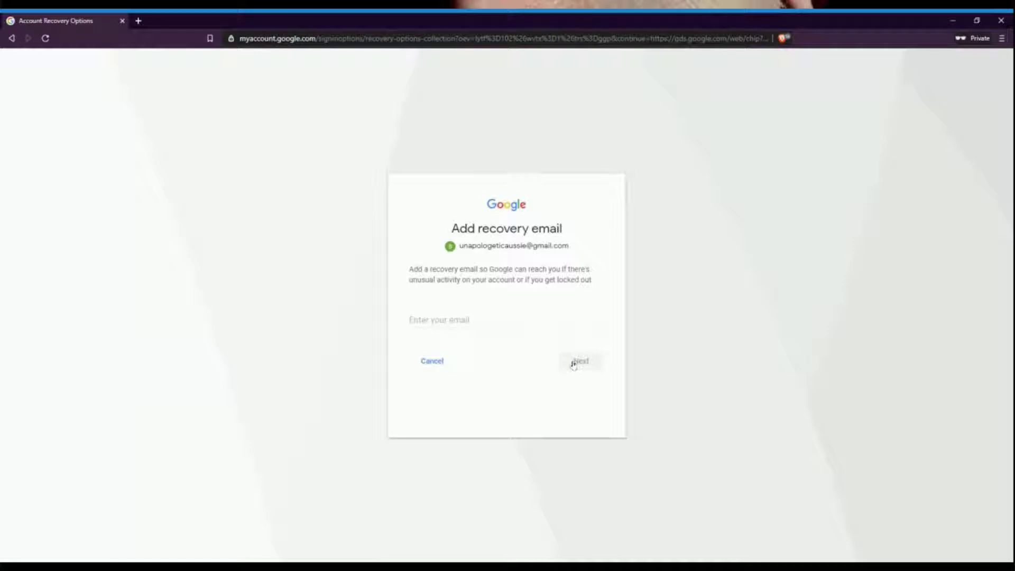
{"action": "left_click", "coordinate": [496, 321]}
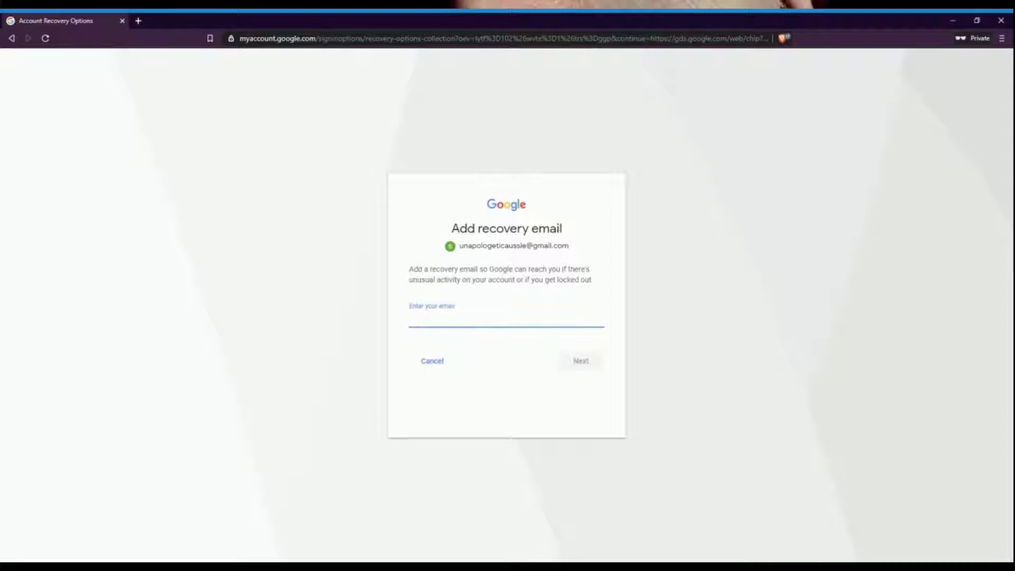
{"action": "key", "text": "ctrl+v"}
{"action": "type", "text": "@gmail.com"}
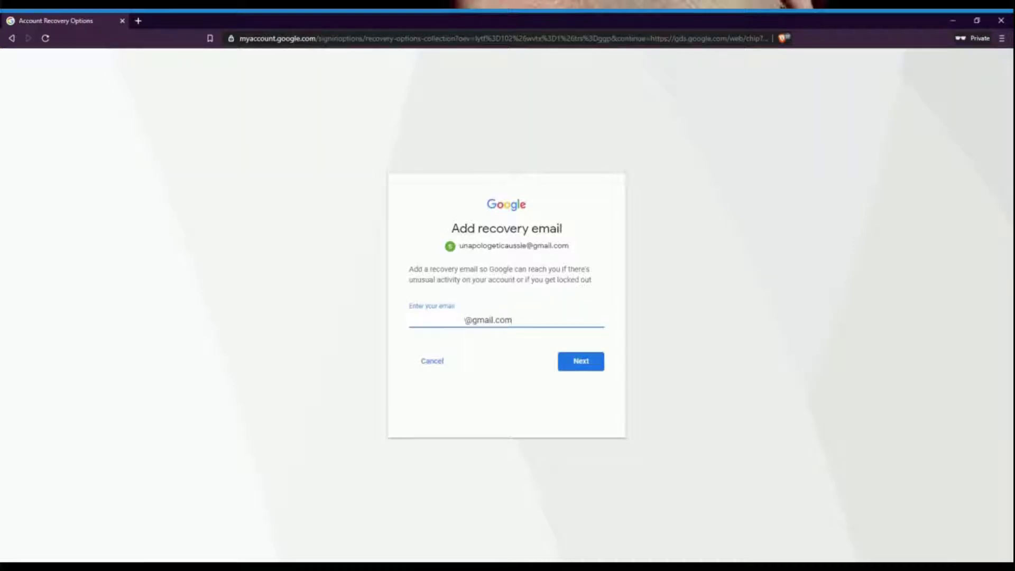
{"action": "left_click", "coordinate": [577, 368]}
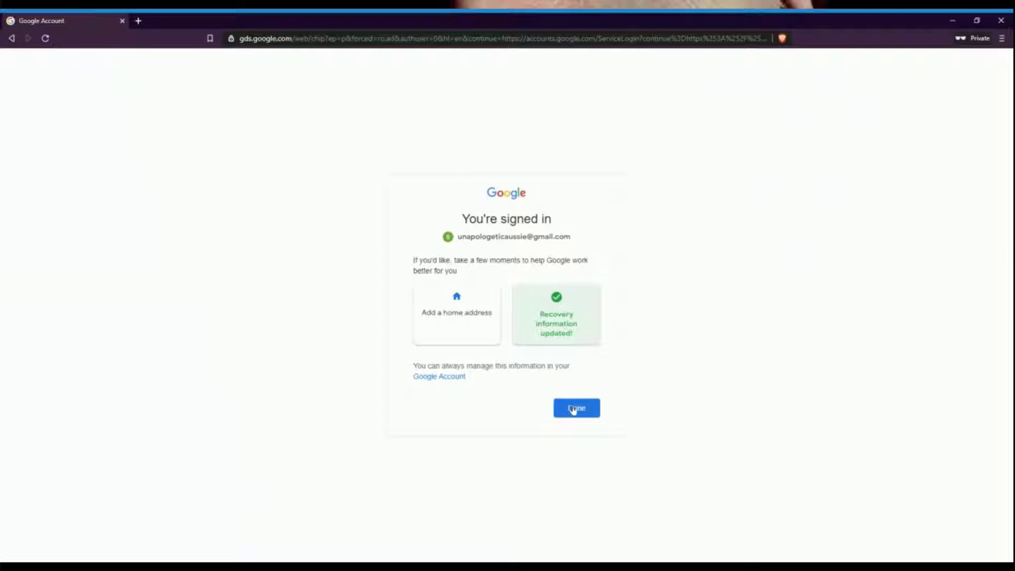
{"action": "left_click", "coordinate": [574, 409]}
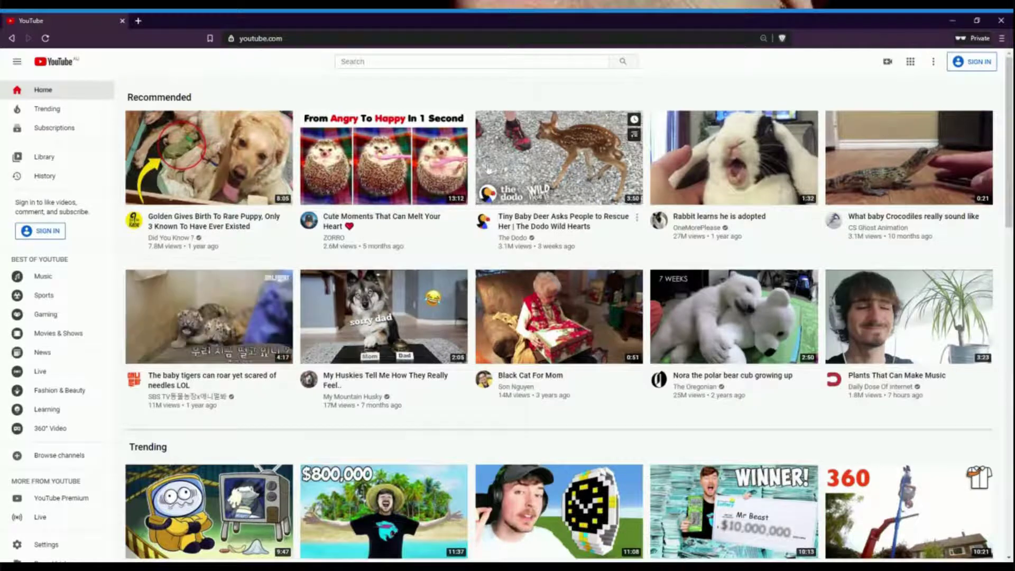
Sign in to YouTube with the account and bring up the account menu.
{"action": "left_click", "coordinate": [968, 62]}
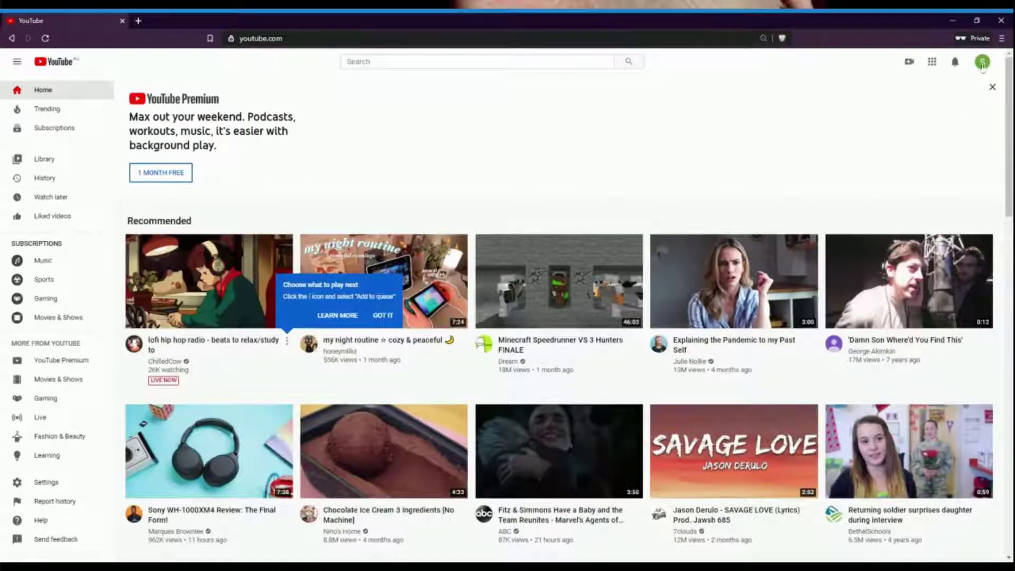
{"action": "left_click", "coordinate": [983, 62]}
{"action": "left_click", "coordinate": [985, 68]}
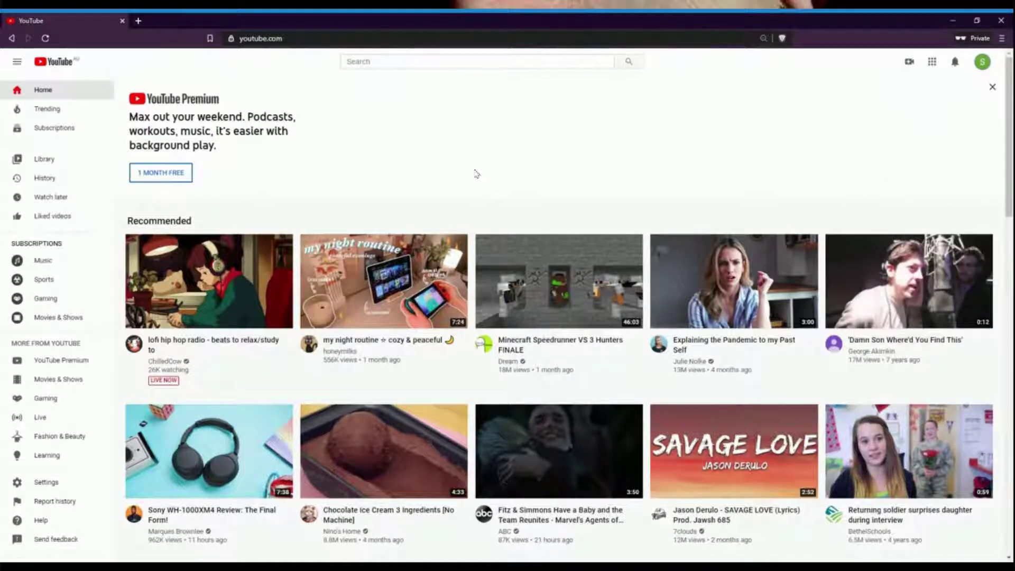
{"action": "left_click", "coordinate": [982, 66]}
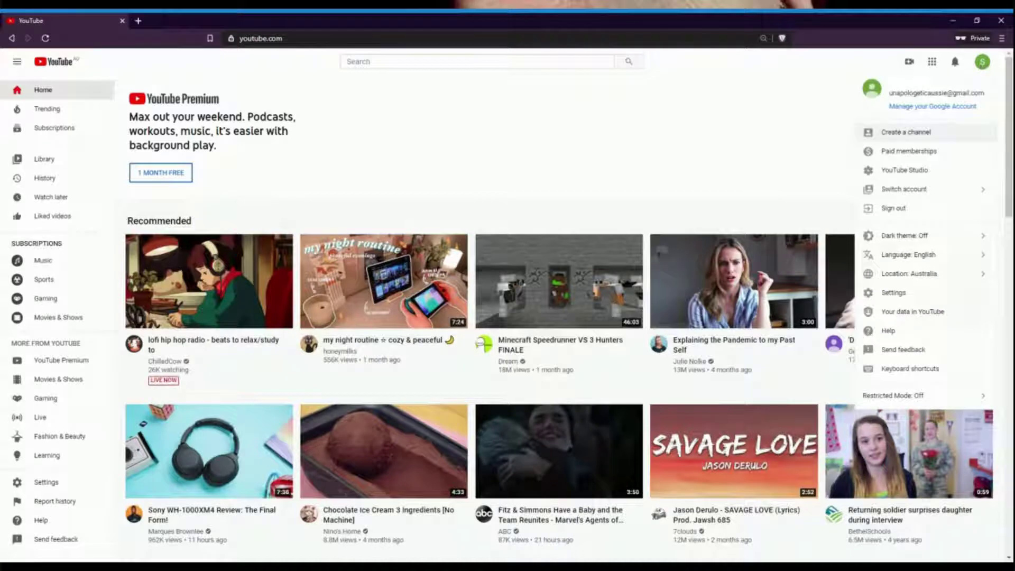
Create a channel with the custom name 'Unapologetic Aussie', accepting the new-account notice.
{"action": "left_click", "coordinate": [923, 136]}
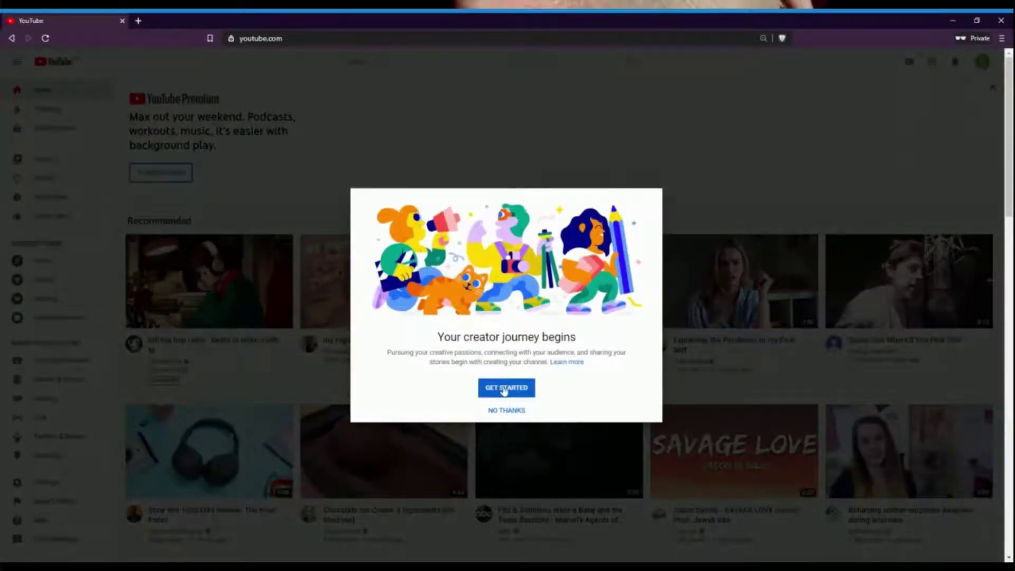
{"action": "left_click", "coordinate": [504, 390]}
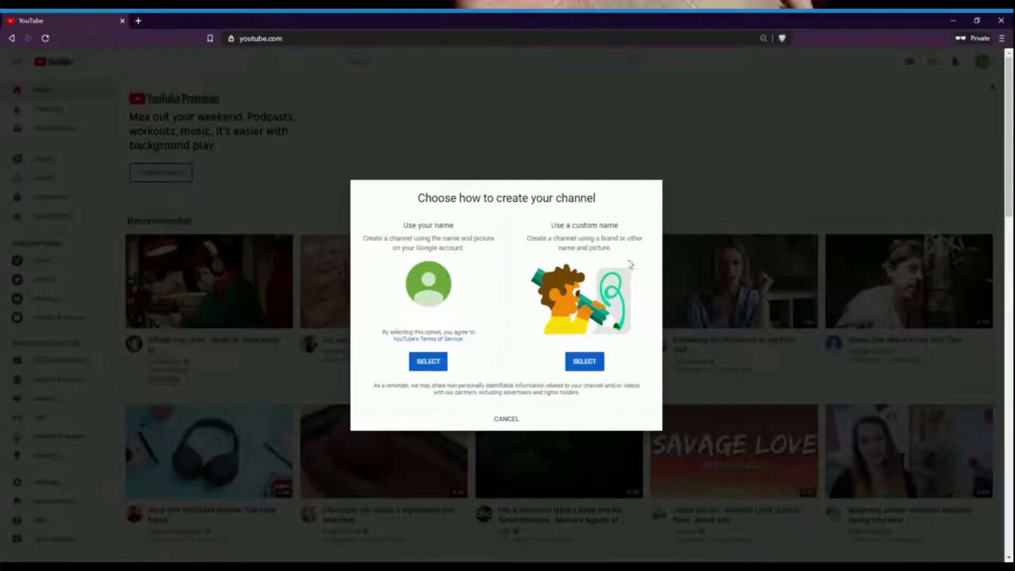
{"action": "left_click_drag", "start_coordinate": [552, 229], "coordinate": [618, 225]}
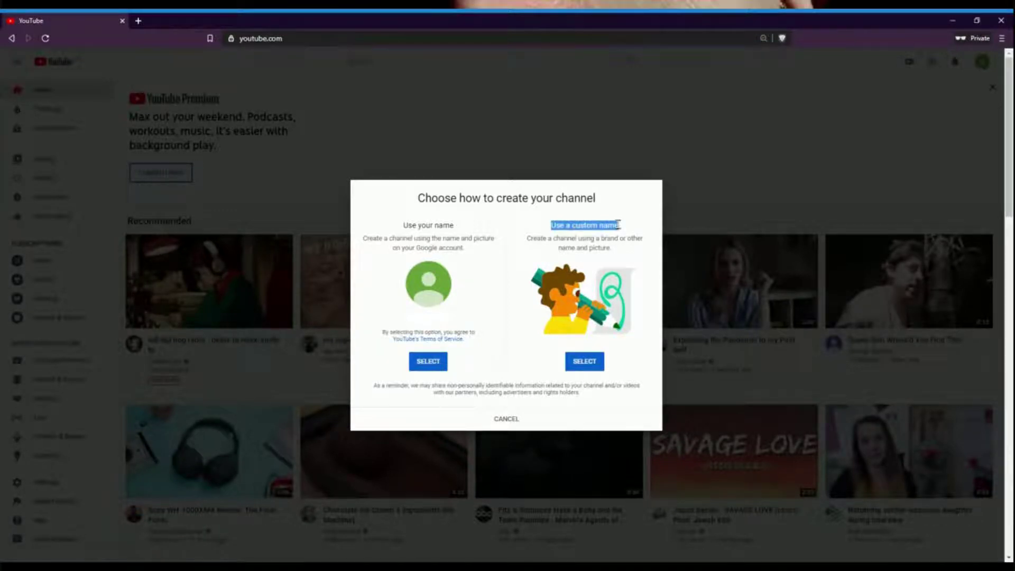
{"action": "left_click", "coordinate": [607, 226]}
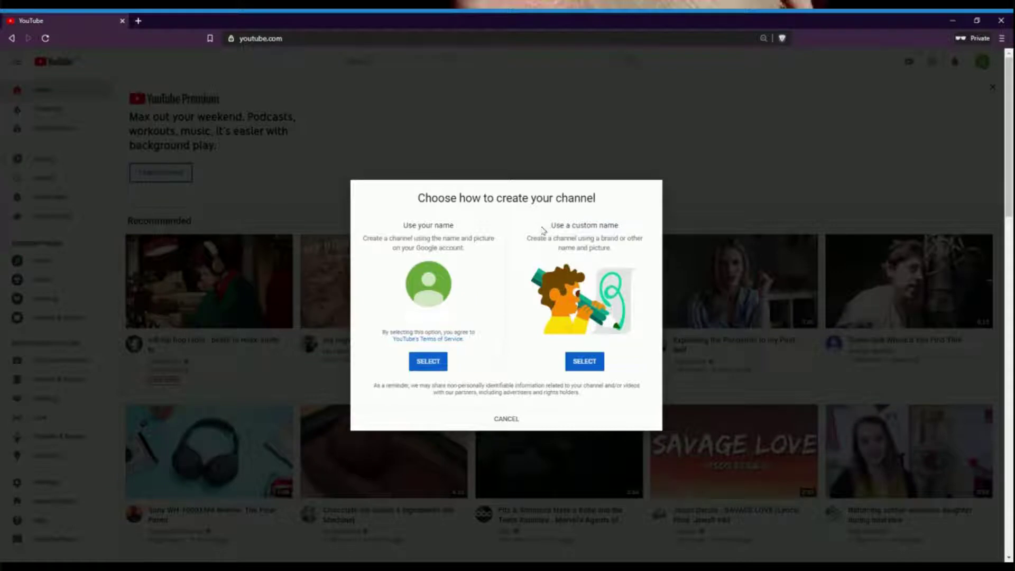
{"action": "left_click", "coordinate": [582, 363]}
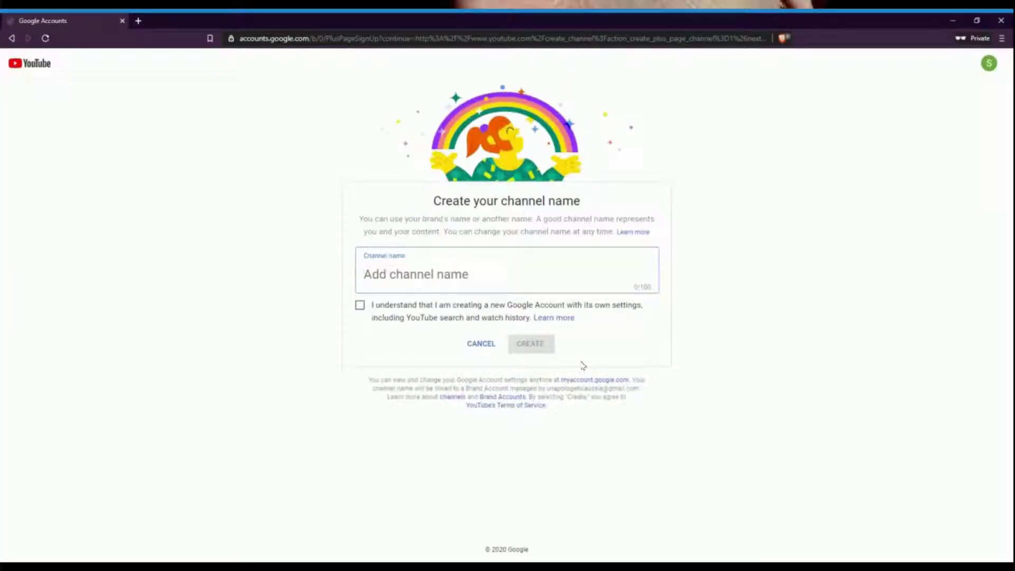
{"action": "type", "text": "Unapologetic Aussie"}
{"action": "left_click", "coordinate": [410, 305]}
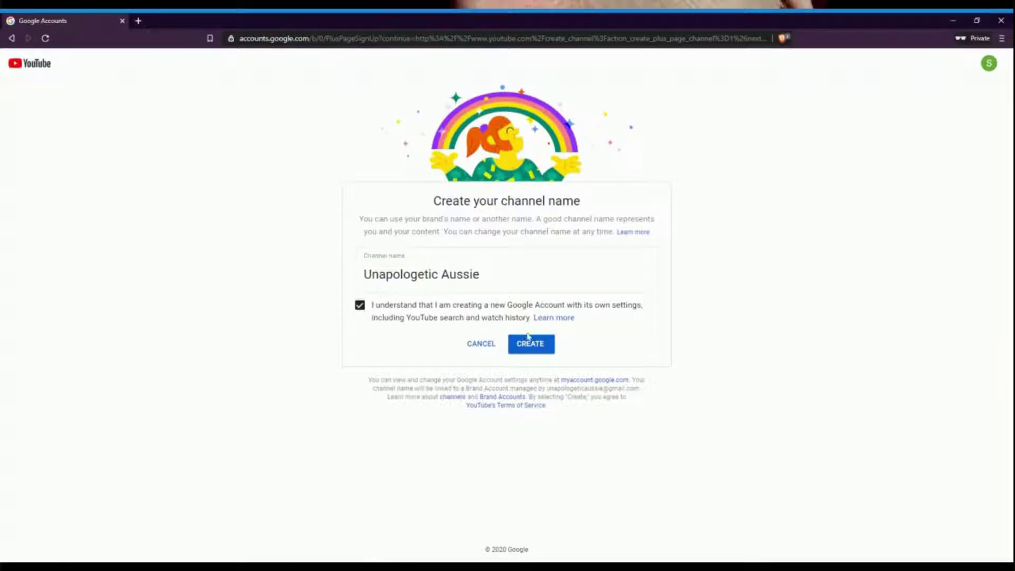
{"action": "left_click", "coordinate": [534, 350]}
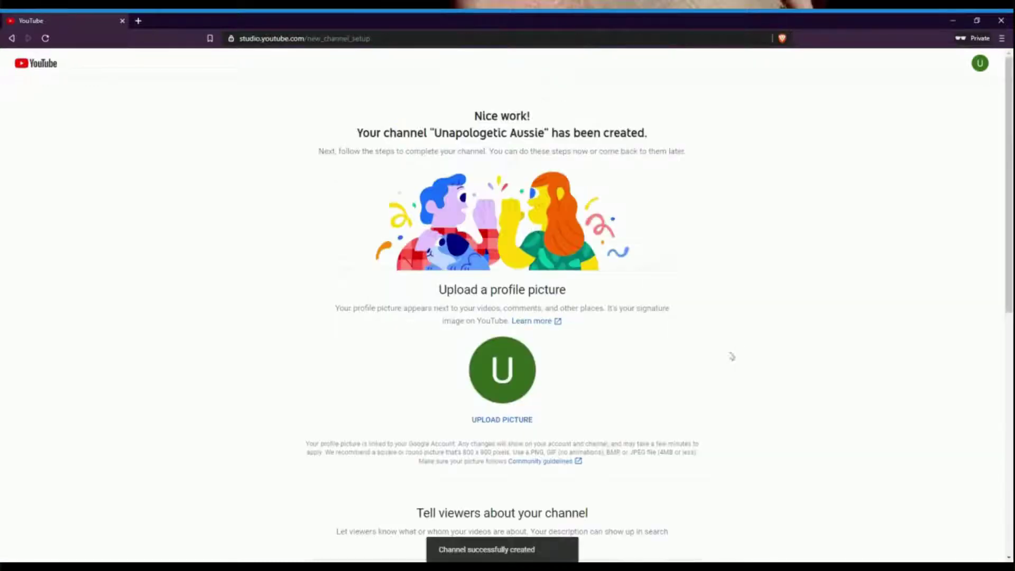
Upload a channel profile picture and enter 'Unapologetic Aussie' as the description.
{"action": "left_click", "coordinate": [503, 423]}
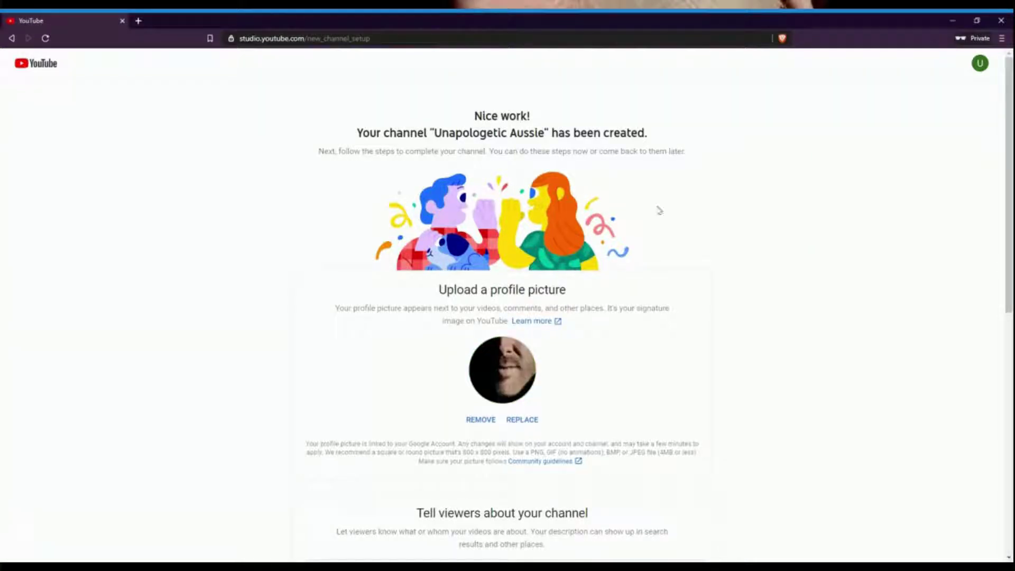
{"action": "left_click_drag", "start_coordinate": [1009, 197], "coordinate": [1012, 354]}
{"action": "left_click", "coordinate": [388, 279]}
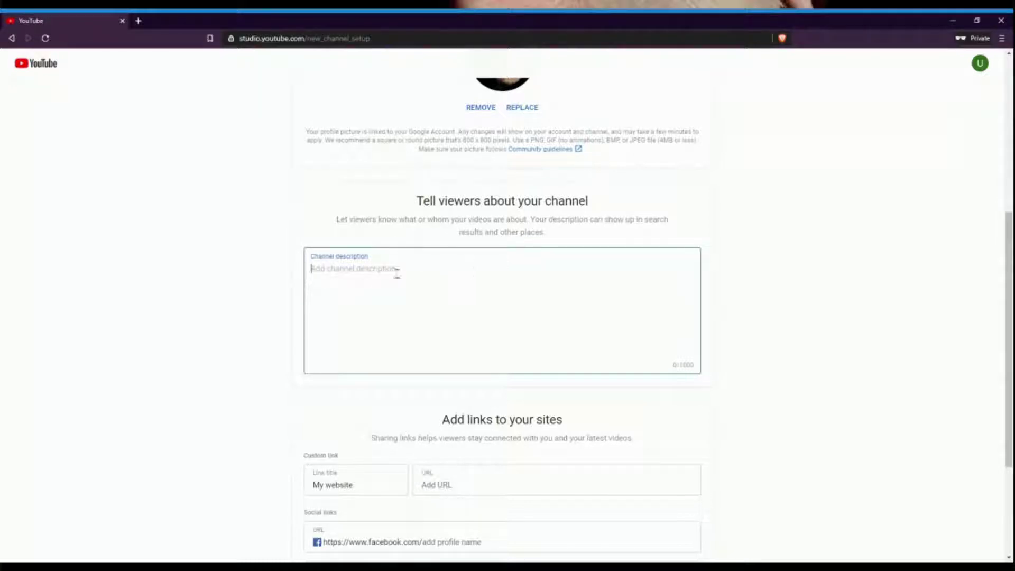
{"action": "type", "text": "Unapologetic Aussie"}
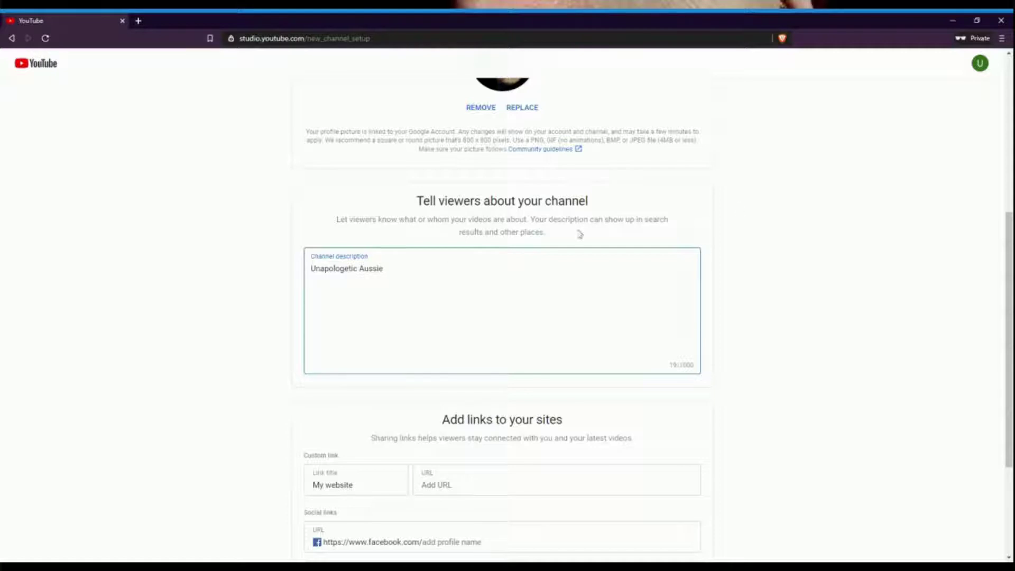
{"action": "scroll", "coordinate": [580, 234], "scroll_direction": "down", "scroll_amount": 3}
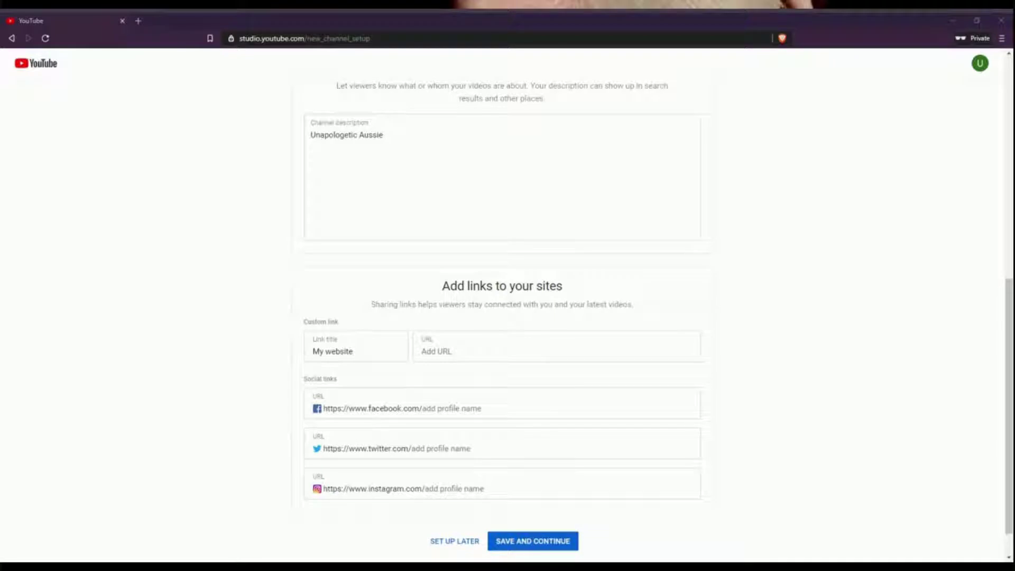
Paste the anchor.fm website link, fill in the Instagram profile, and save the setup.
{"action": "left_click", "coordinate": [426, 350]}
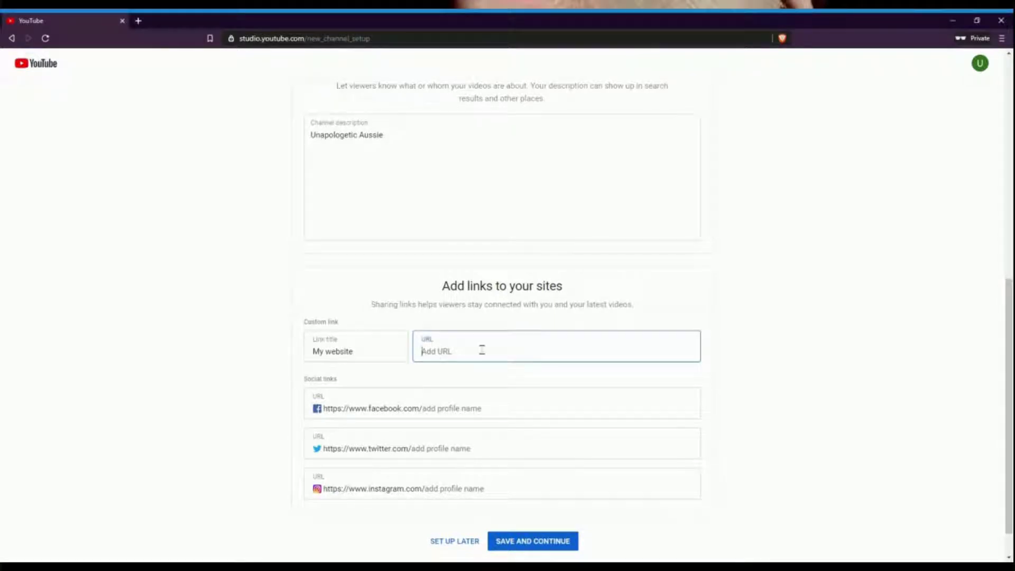
{"action": "type", "text": "https://anchor.fm/unapologeticaussie"}
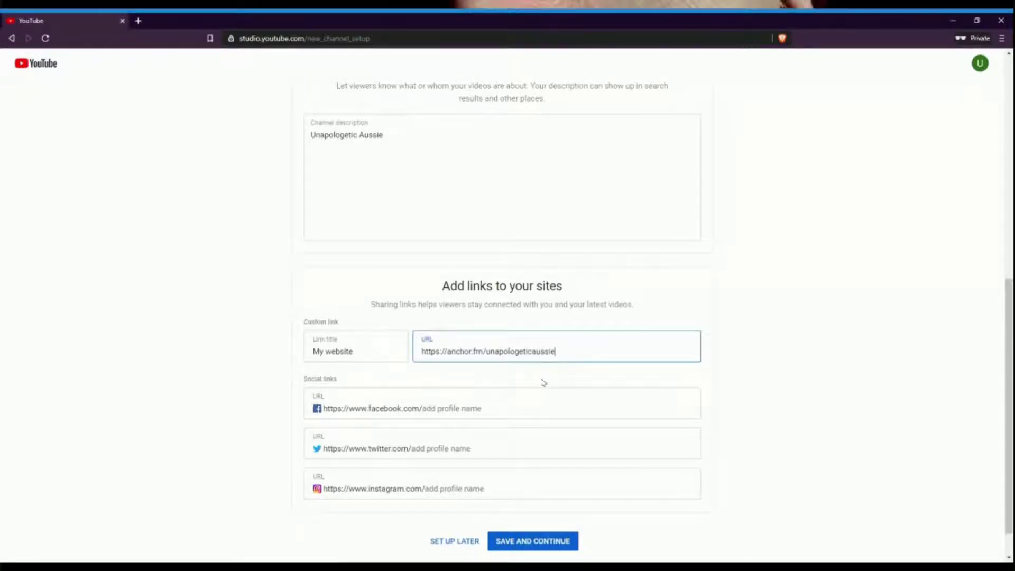
{"action": "left_click", "coordinate": [482, 489]}
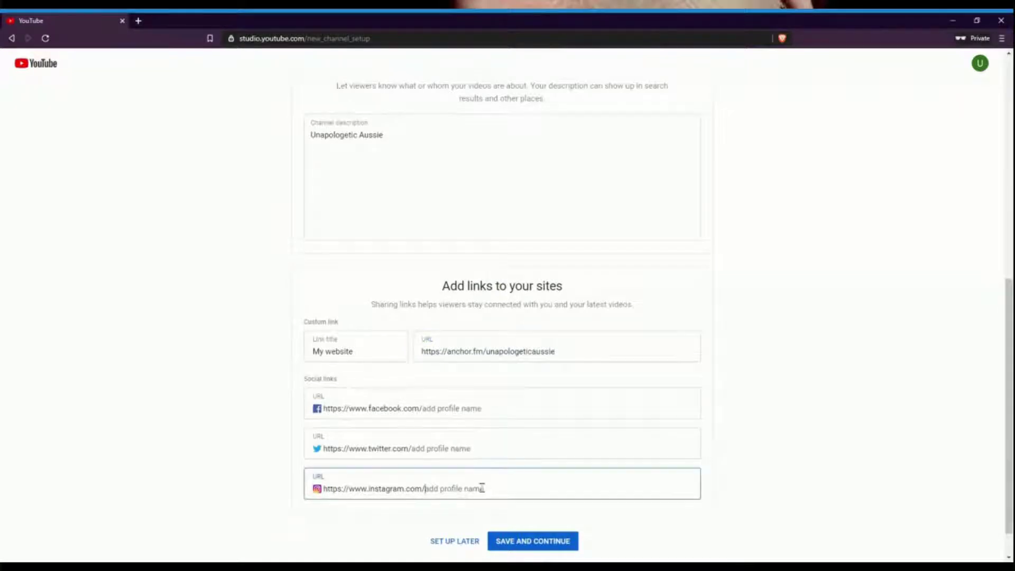
{"action": "type", "text": "unapologeticaas"}
{"action": "scroll", "coordinate": [760, 492], "scroll_direction": "down", "scroll_amount": 1}
{"action": "left_click", "coordinate": [546, 502]}
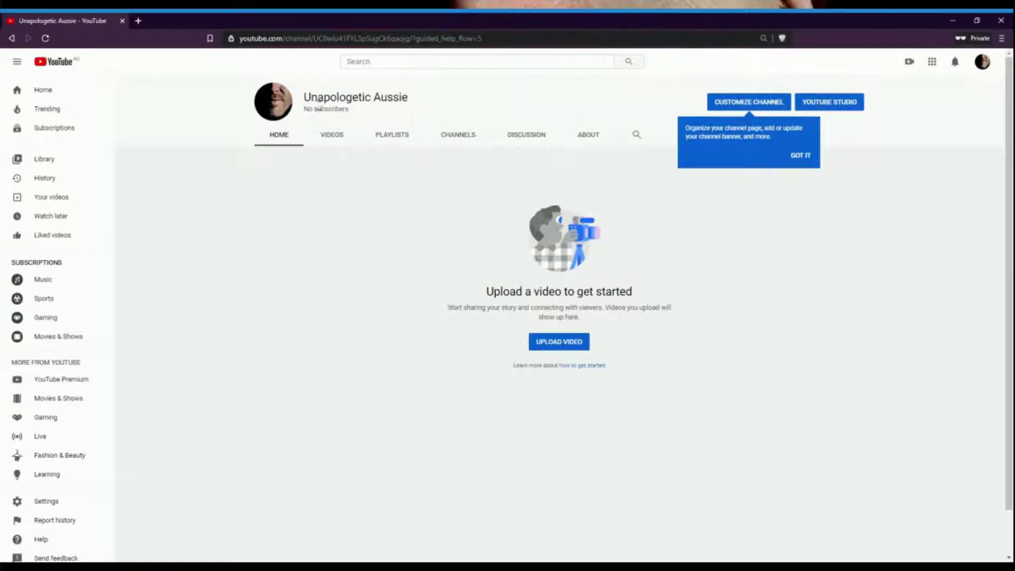
Dismiss the customize-channel tip and choose Upload video from the Create menu.
{"action": "left_click_drag", "start_coordinate": [308, 110], "coordinate": [358, 111]}
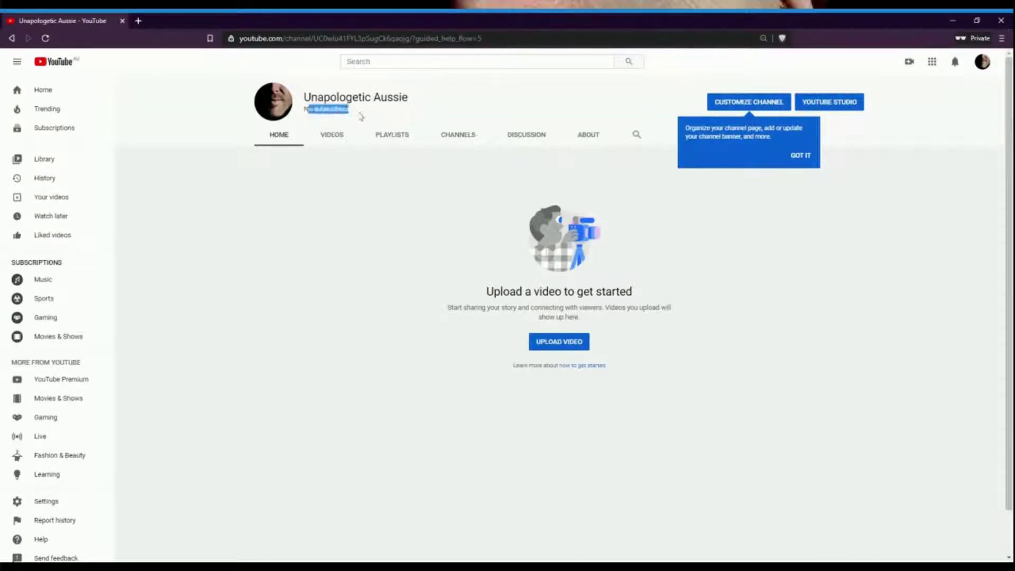
{"action": "left_click", "coordinate": [406, 111]}
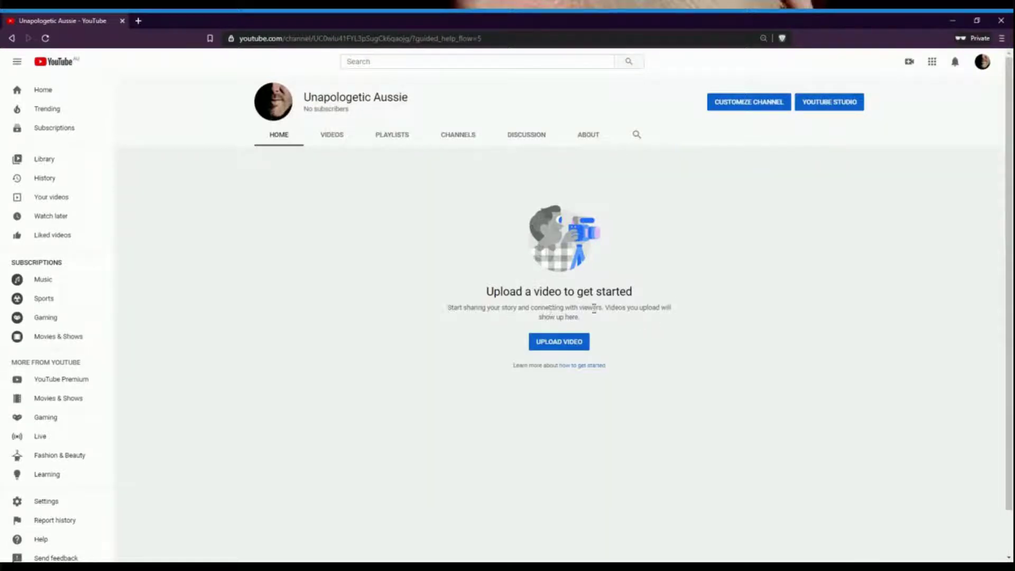
{"action": "left_click", "coordinate": [910, 62]}
{"action": "left_click", "coordinate": [920, 110]}
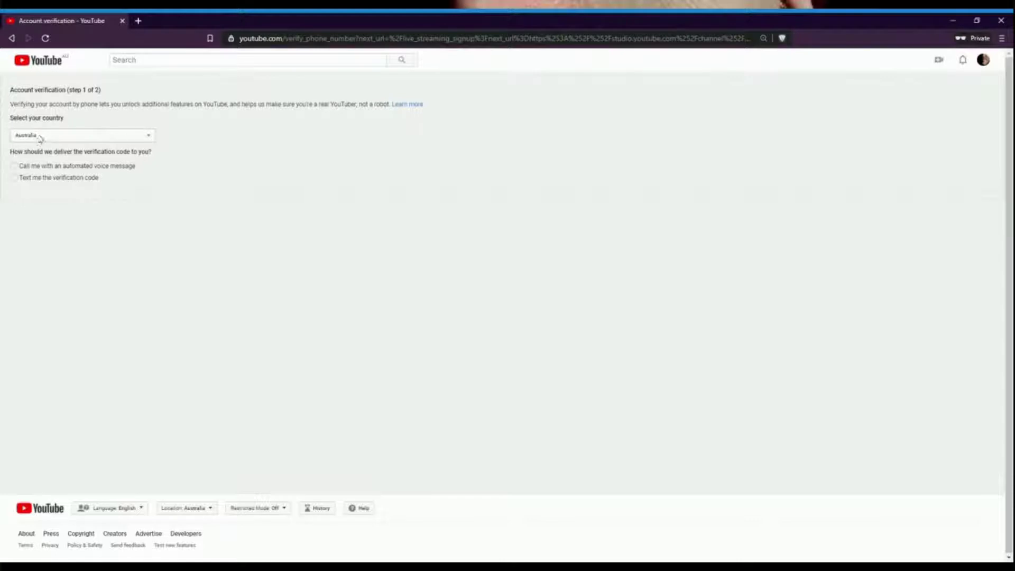
Verify the account by text message, entering the phone number and the six-digit code.
{"action": "left_click", "coordinate": [26, 180]}
{"action": "left_click", "coordinate": [51, 239]}
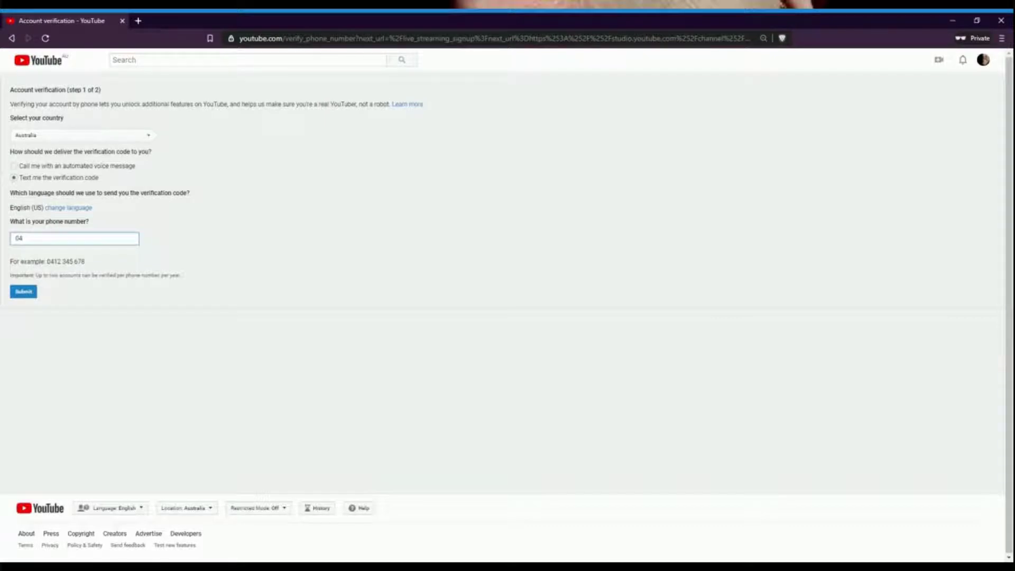
{"action": "left_click", "coordinate": [23, 291]}
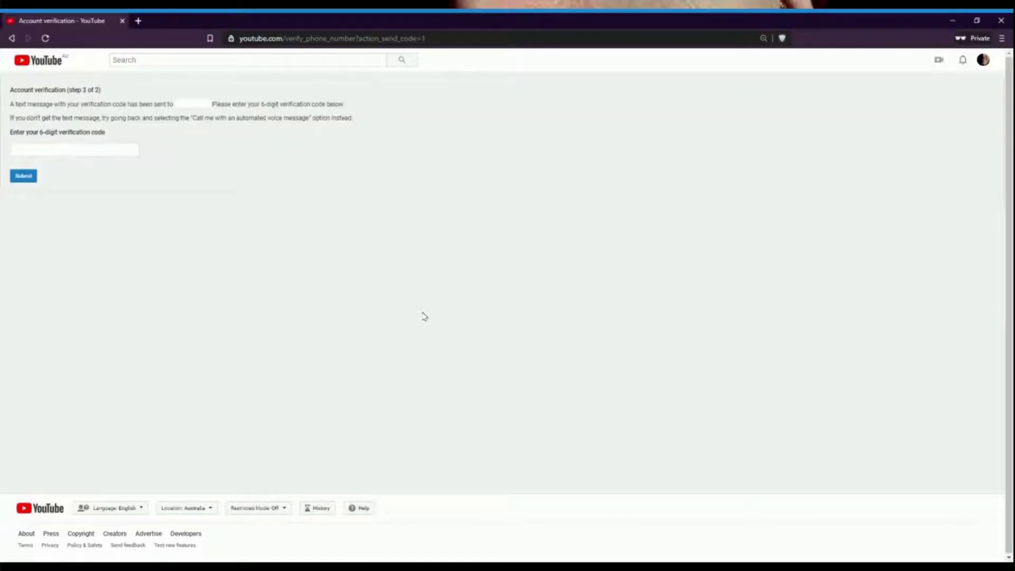
{"action": "left_click", "coordinate": [106, 153]}
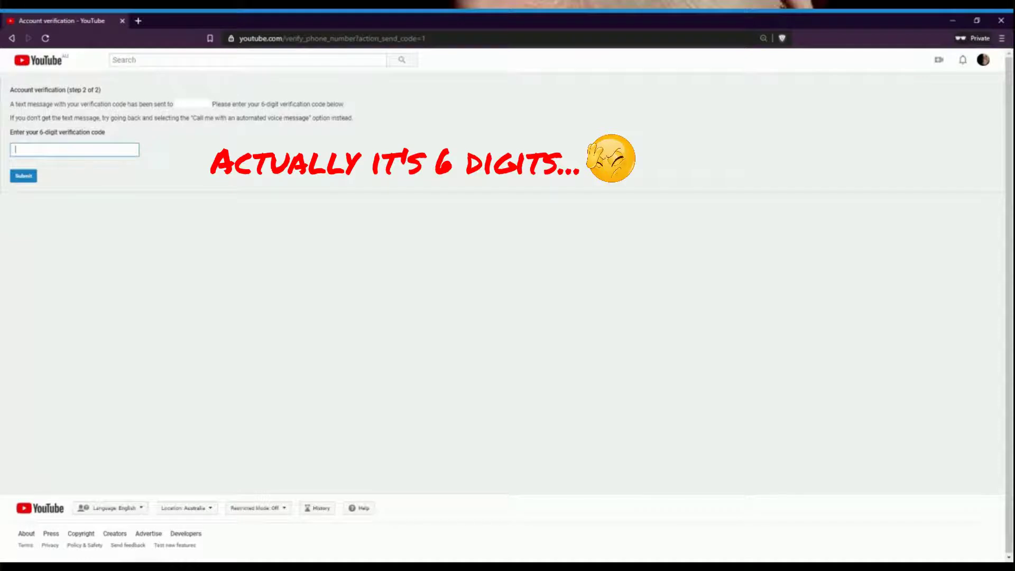
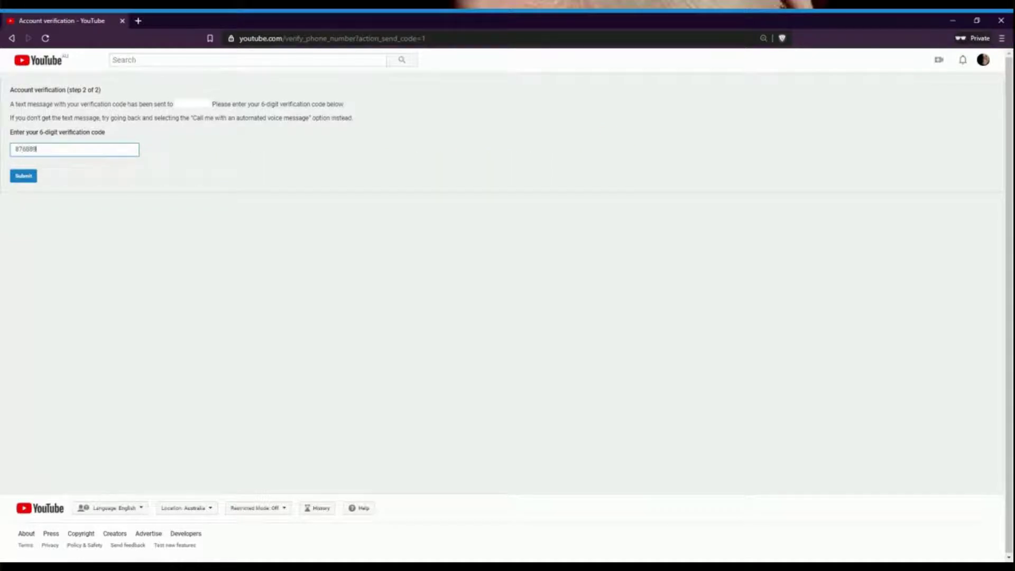
{"action": "left_click", "coordinate": [28, 178]}
{"action": "left_click", "coordinate": [29, 178]}
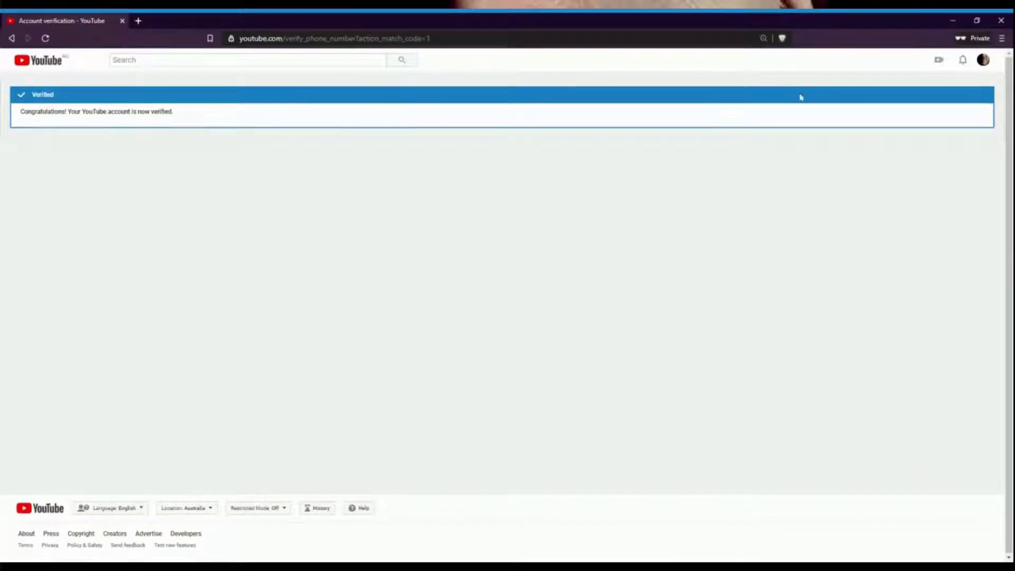
Start Go live setup and open the Learn More article on its 24-hour activation.
{"action": "left_click", "coordinate": [939, 60]}
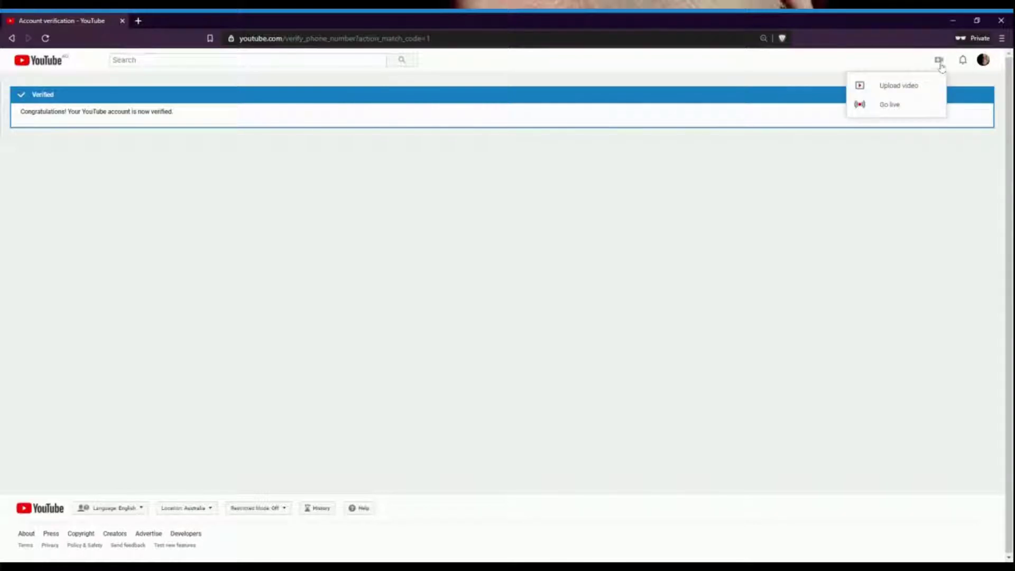
{"action": "left_click", "coordinate": [890, 104]}
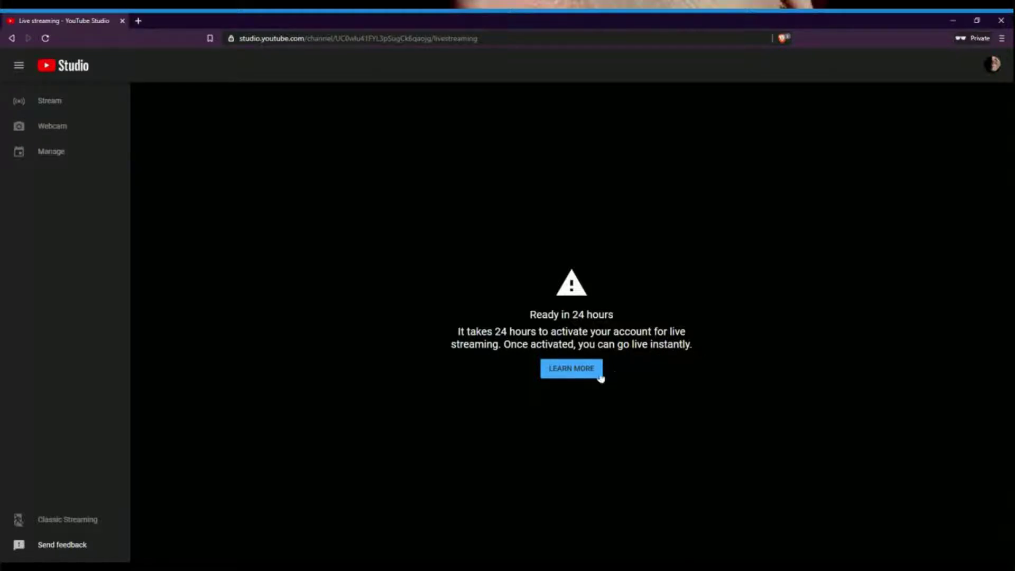
{"action": "left_click", "coordinate": [579, 373]}
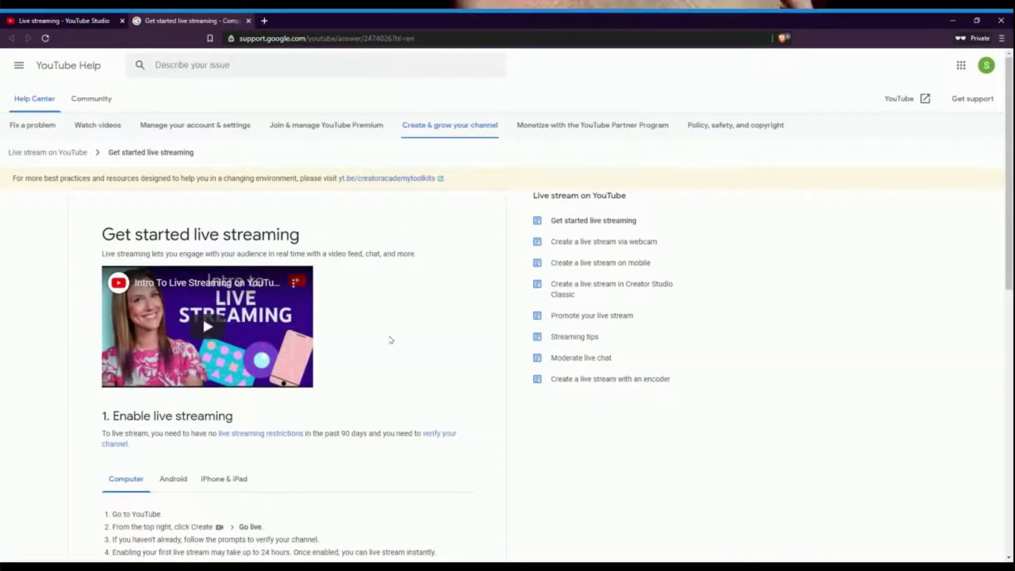
Read the Get started live streaming article, highlighting the line about streaming with a webcam.
{"action": "scroll", "coordinate": [390, 344], "scroll_direction": "down", "scroll_amount": 3}
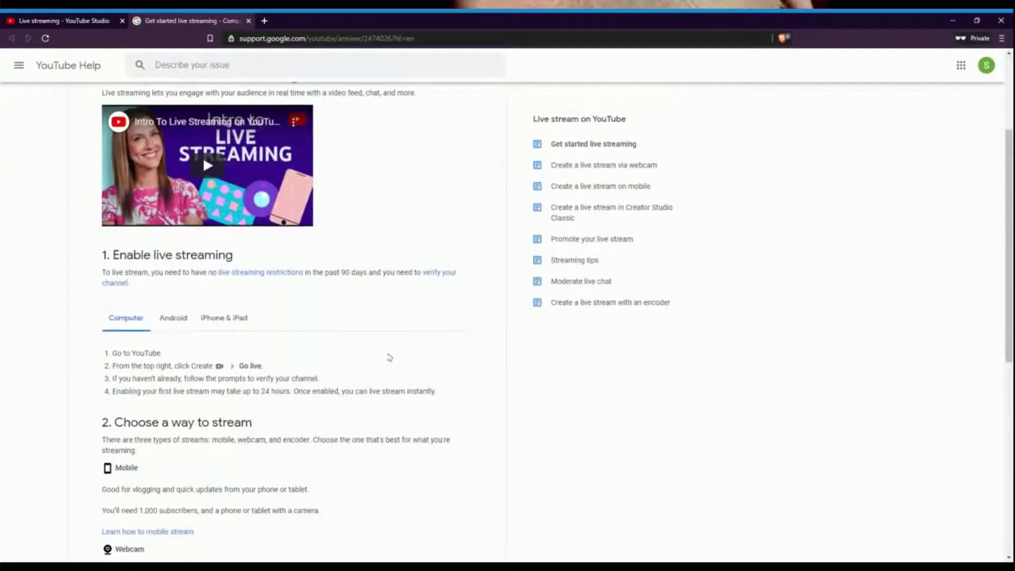
{"action": "scroll", "coordinate": [389, 358], "scroll_direction": "down", "scroll_amount": 1}
{"action": "mouse_move", "coordinate": [1010, 222]}
{"action": "left_mouse_down"}
{"action": "mouse_move", "coordinate": [1010, 276]}
{"action": "mouse_move", "coordinate": [1009, 218]}
{"action": "left_mouse_up"}
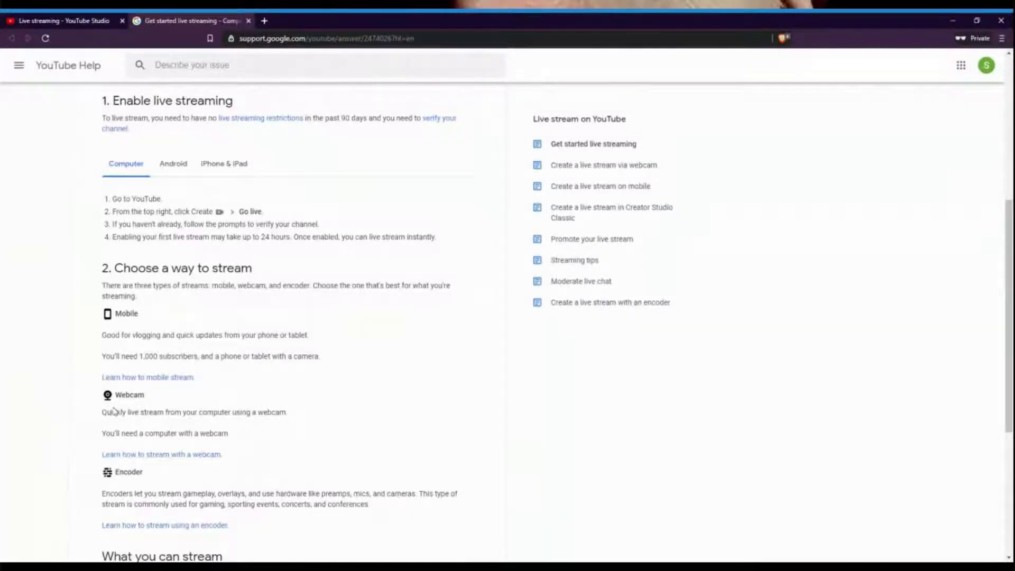
{"action": "left_click_drag", "start_coordinate": [108, 412], "coordinate": [286, 412]}
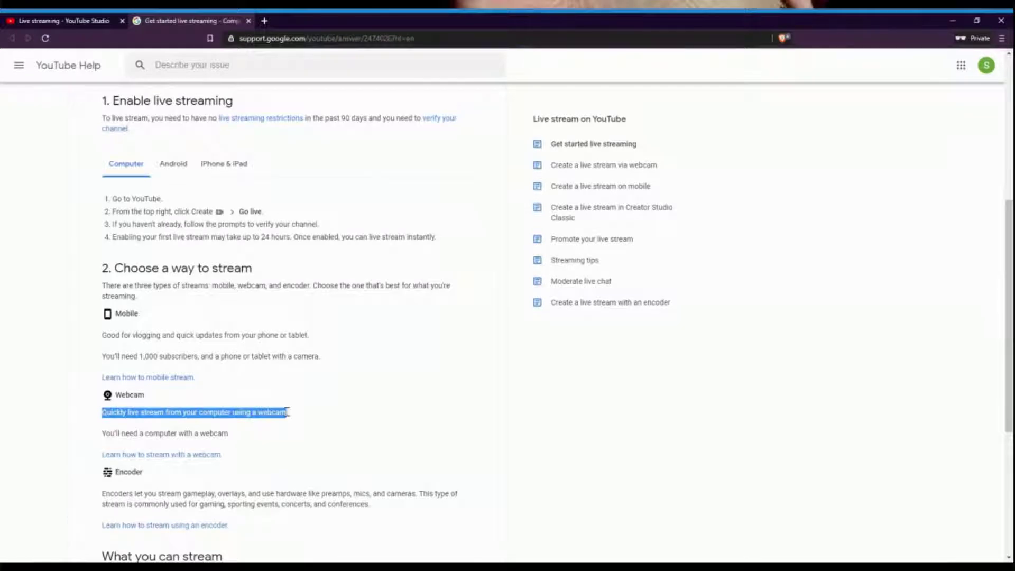
{"action": "scroll", "coordinate": [306, 425], "scroll_direction": "down", "scroll_amount": 3}
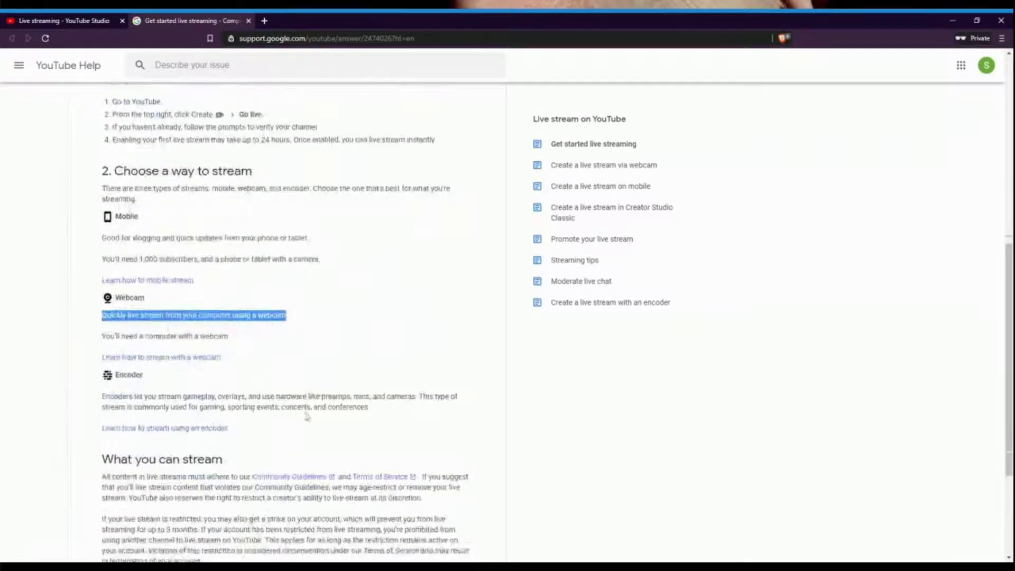
{"action": "scroll", "coordinate": [383, 389], "scroll_direction": "up", "scroll_amount": 3}
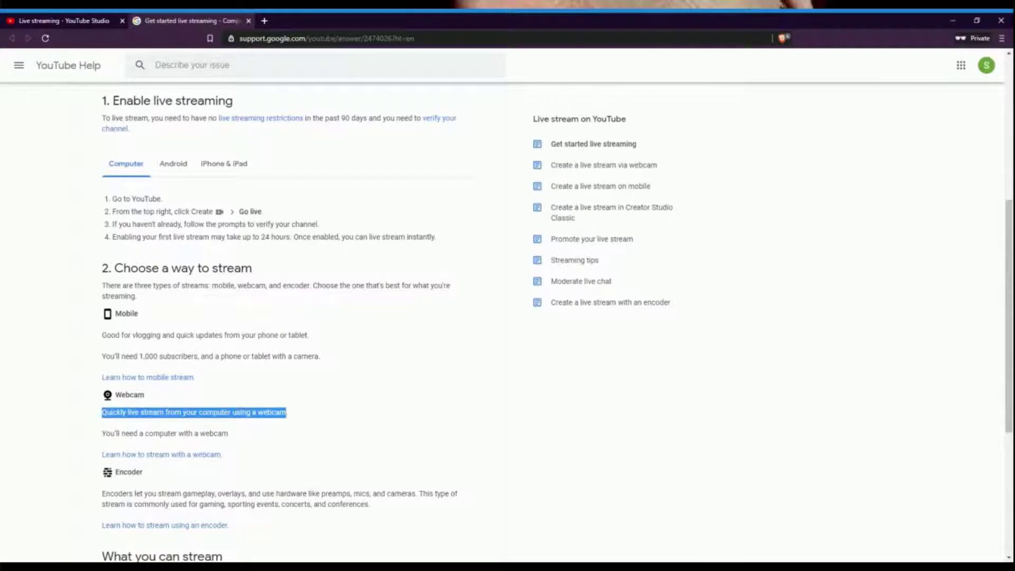
{"action": "scroll", "coordinate": [379, 391], "scroll_direction": "down", "scroll_amount": 5}
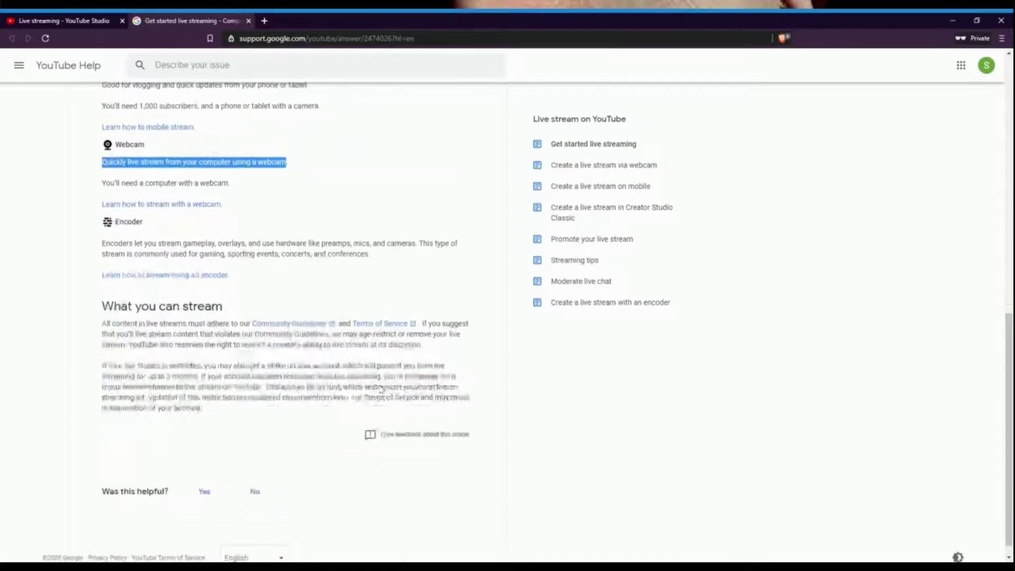
{"action": "scroll", "coordinate": [405, 476], "scroll_direction": "up", "scroll_amount": 5}
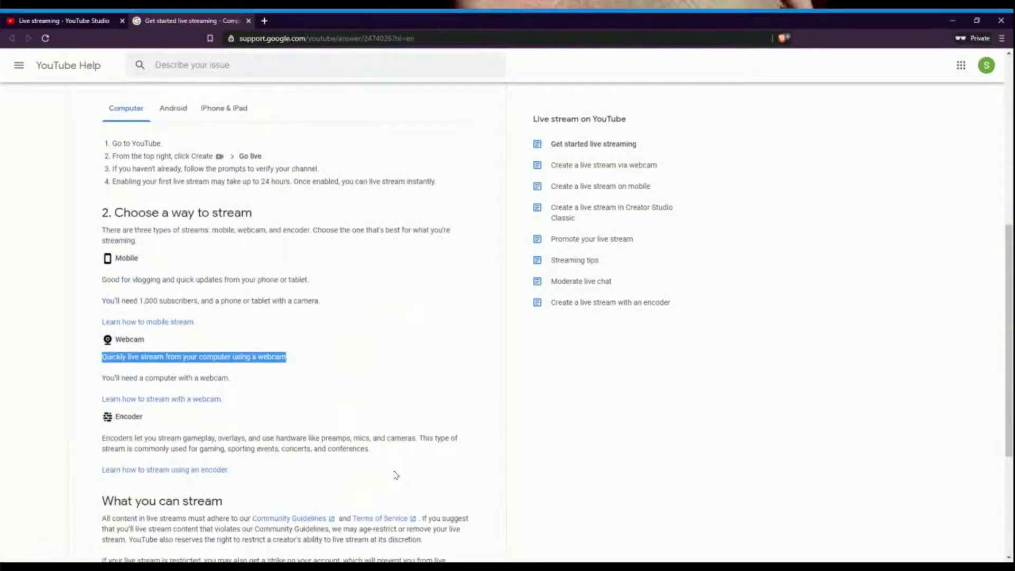
{"action": "scroll", "coordinate": [395, 474], "scroll_direction": "up", "scroll_amount": 1}
{"action": "scroll", "coordinate": [397, 472], "scroll_direction": "up", "scroll_amount": 3}
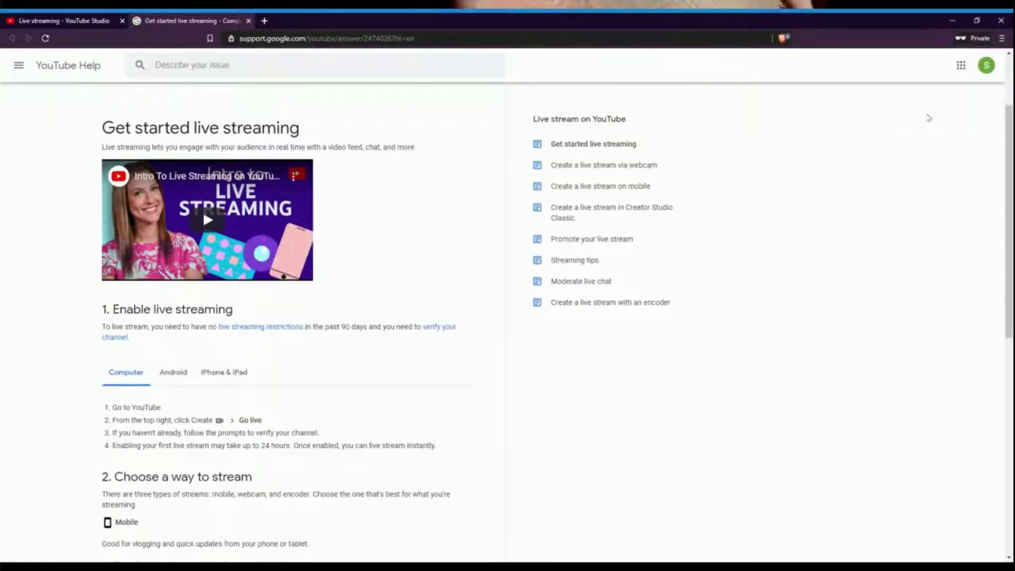
{"action": "scroll", "coordinate": [1010, 125], "scroll_direction": "up", "scroll_amount": 1}
{"action": "left_click_drag", "start_coordinate": [1010, 125], "coordinate": [1010, 79]}
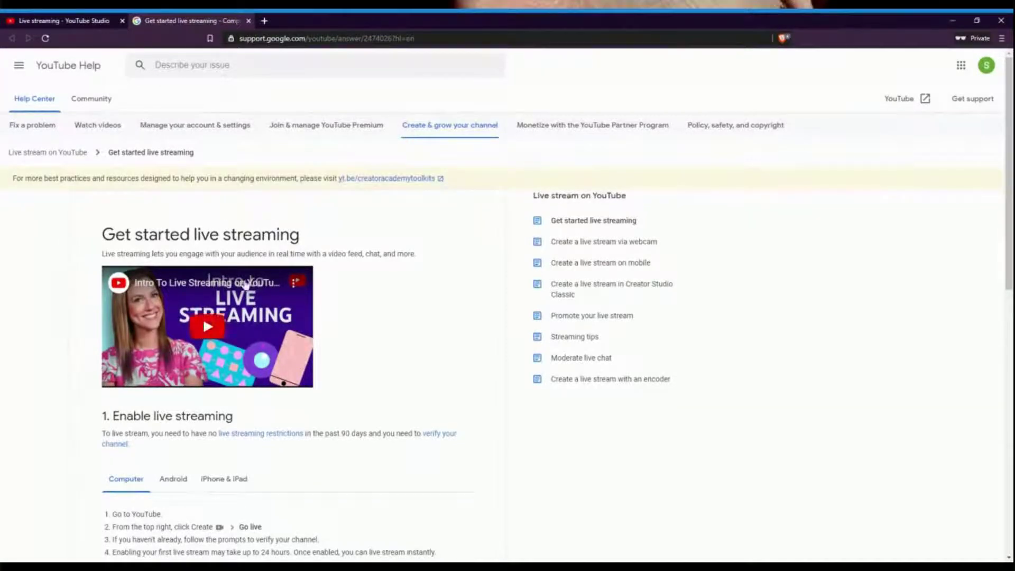
Glance back at the live streaming tab, then return to the help article.
{"action": "left_click", "coordinate": [87, 23]}
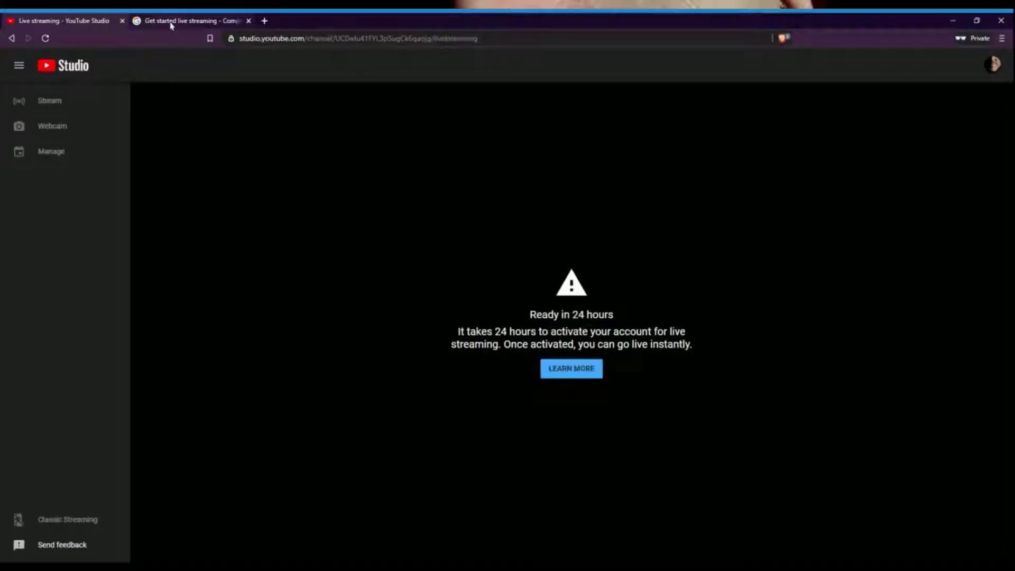
{"action": "left_click", "coordinate": [150, 22]}
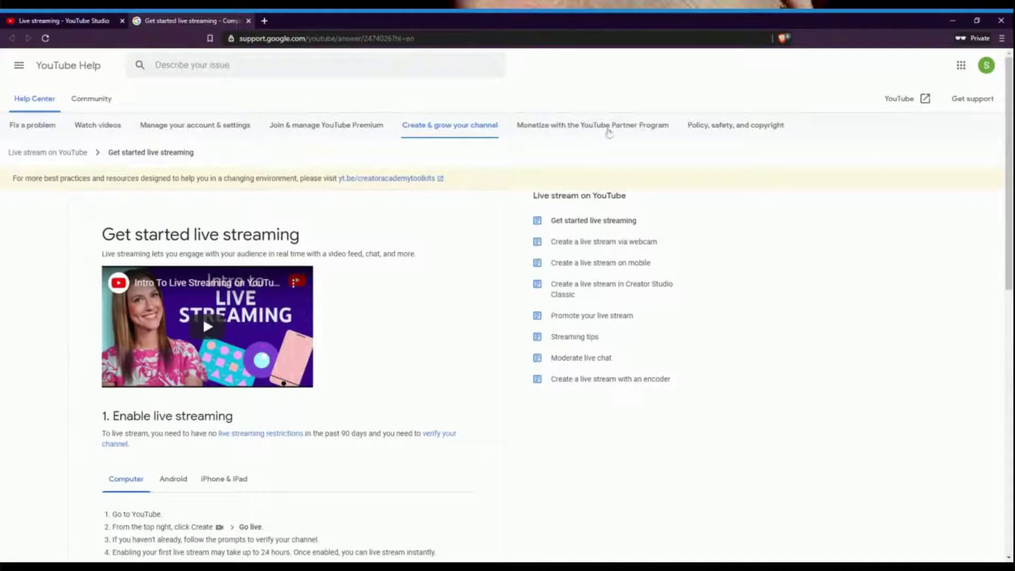
{"action": "mouse_move", "coordinate": [603, 133]}
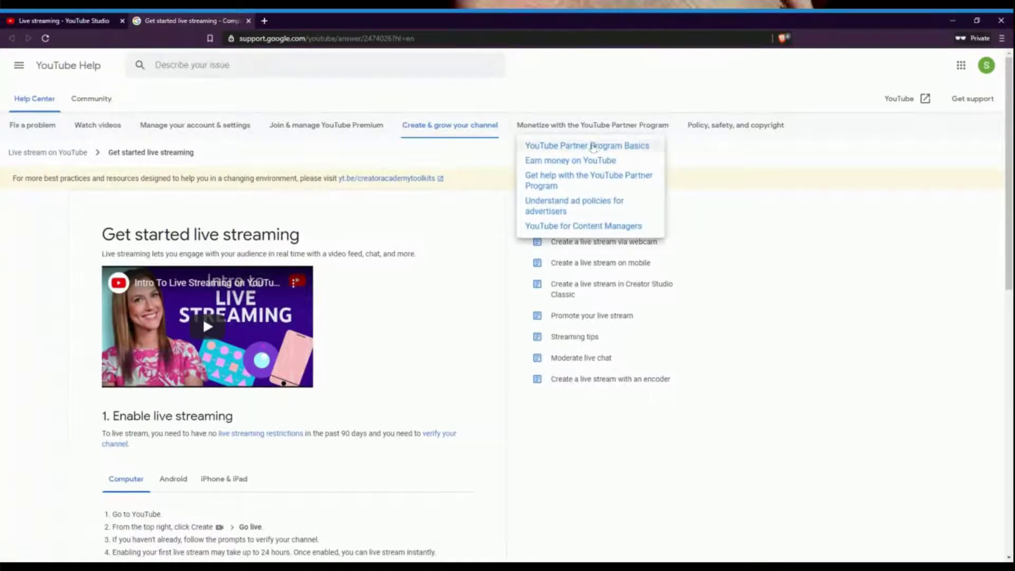
Go through Partner Program Basics to the 'YouTube Partner Program overview & eligibility' article.
{"action": "left_click", "coordinate": [552, 148]}
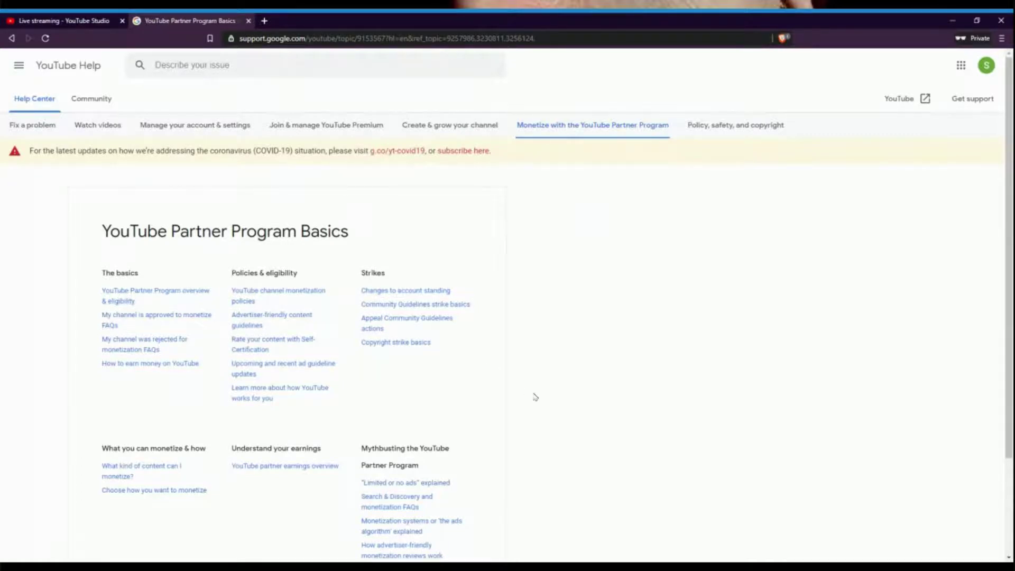
{"action": "scroll", "coordinate": [414, 374], "scroll_direction": "down", "scroll_amount": 2}
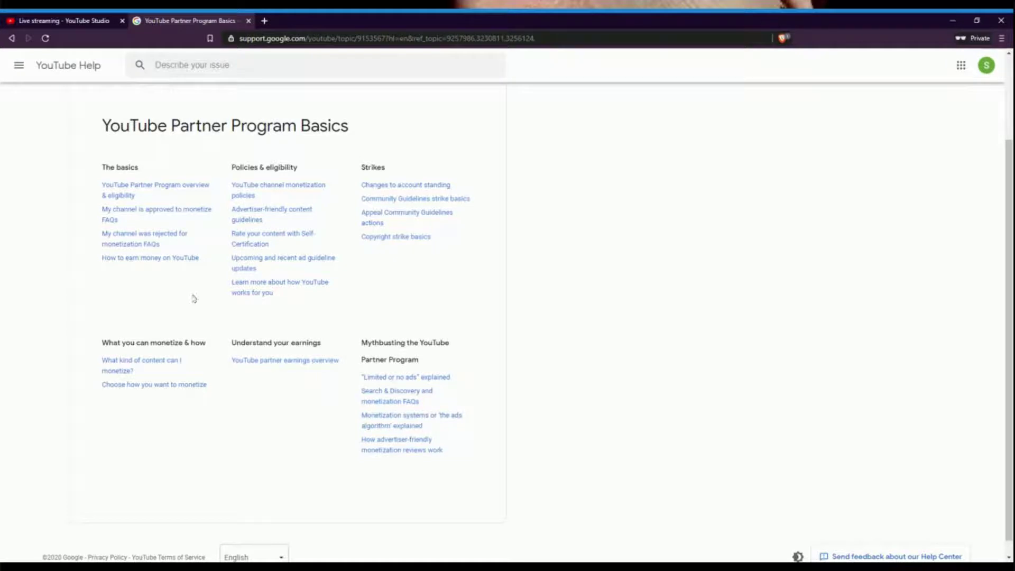
{"action": "left_click", "coordinate": [123, 189]}
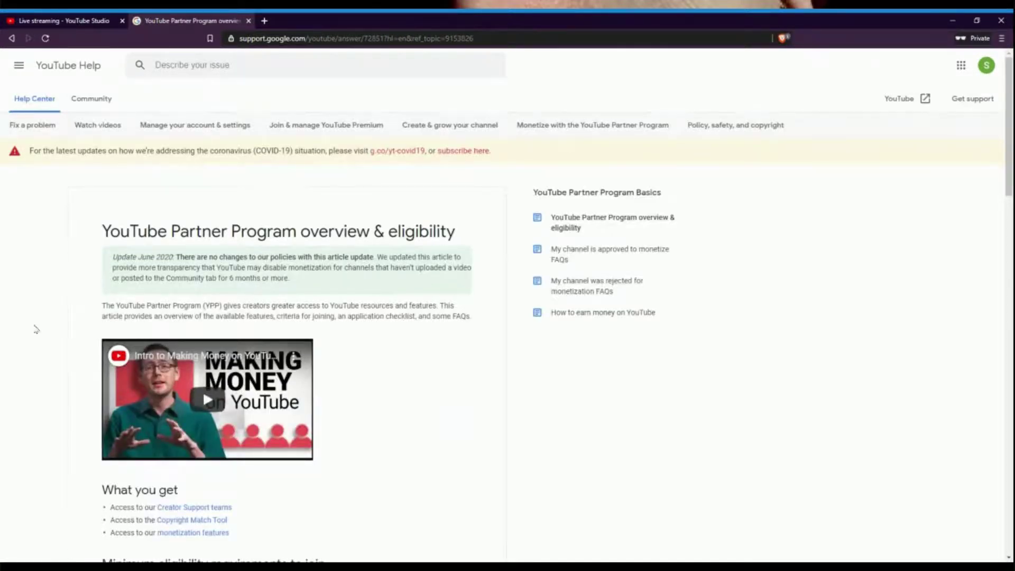
{"action": "scroll", "coordinate": [35, 329], "scroll_direction": "down", "scroll_amount": 3}
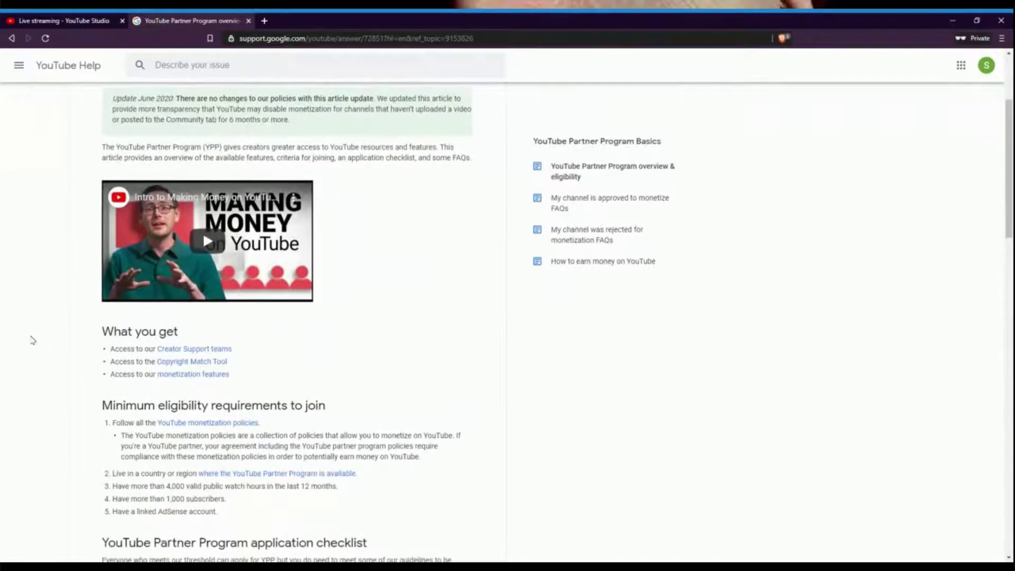
{"action": "scroll", "coordinate": [32, 341], "scroll_direction": "down", "scroll_amount": 4}
{"action": "scroll", "coordinate": [29, 347], "scroll_direction": "down", "scroll_amount": 2}
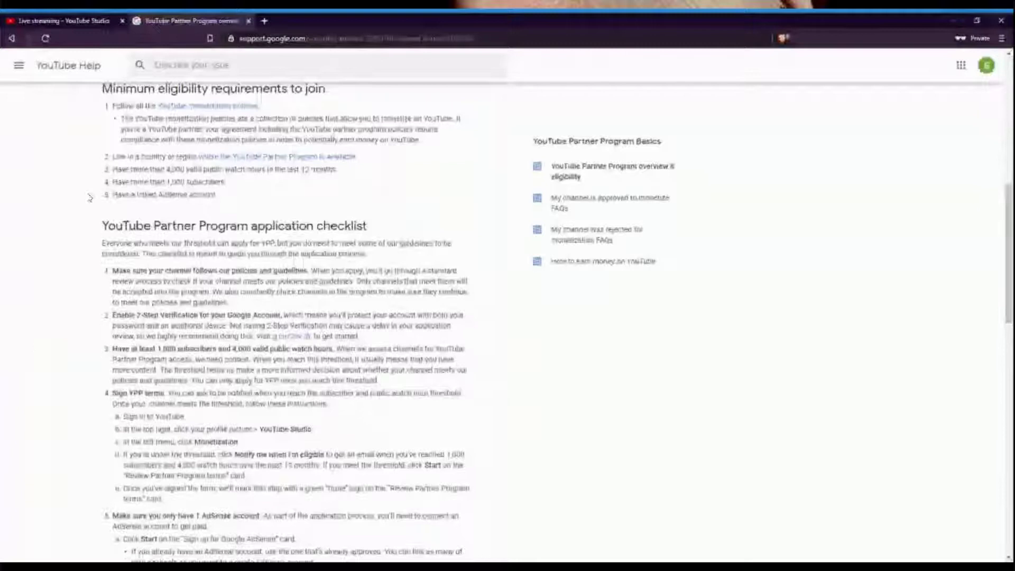
{"action": "left_click_drag", "start_coordinate": [112, 156], "coordinate": [360, 156]}
{"action": "left_click", "coordinate": [370, 125]}
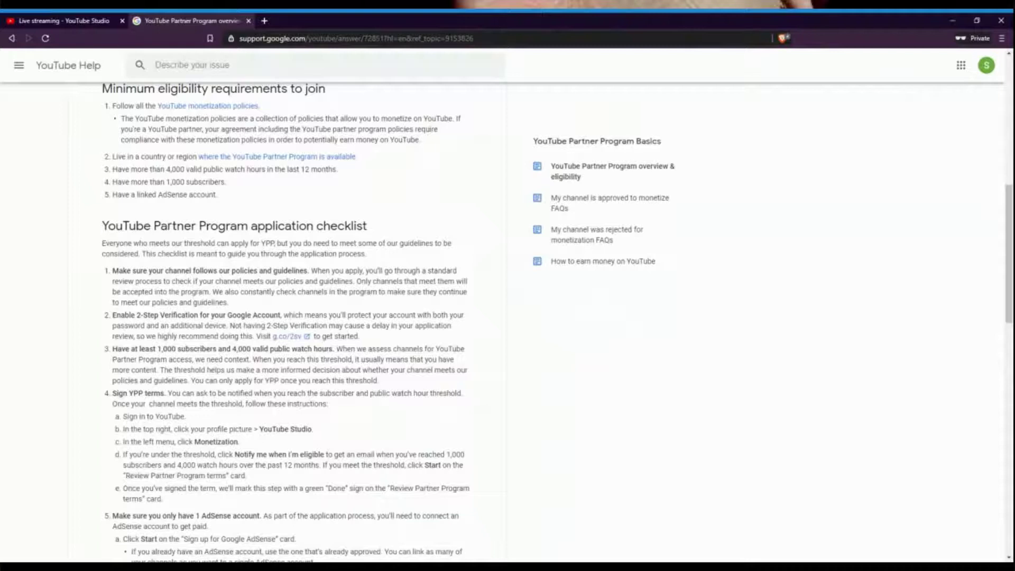
Highlight the 4,000 watch hours and 1,000 subscribers requirements, then open a new private tab.
{"action": "left_click_drag", "start_coordinate": [167, 168], "coordinate": [337, 170]}
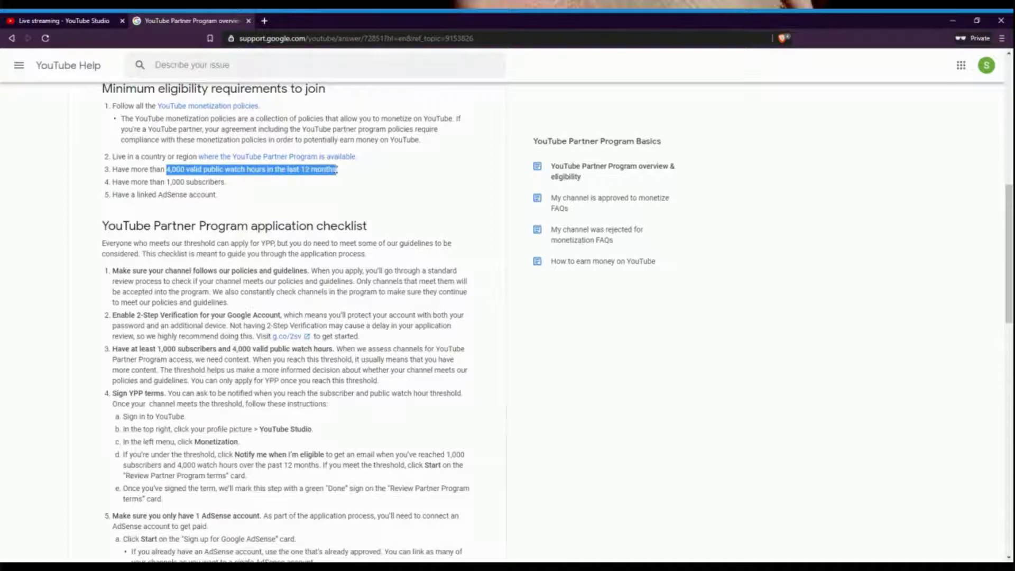
{"action": "left_click", "coordinate": [344, 171]}
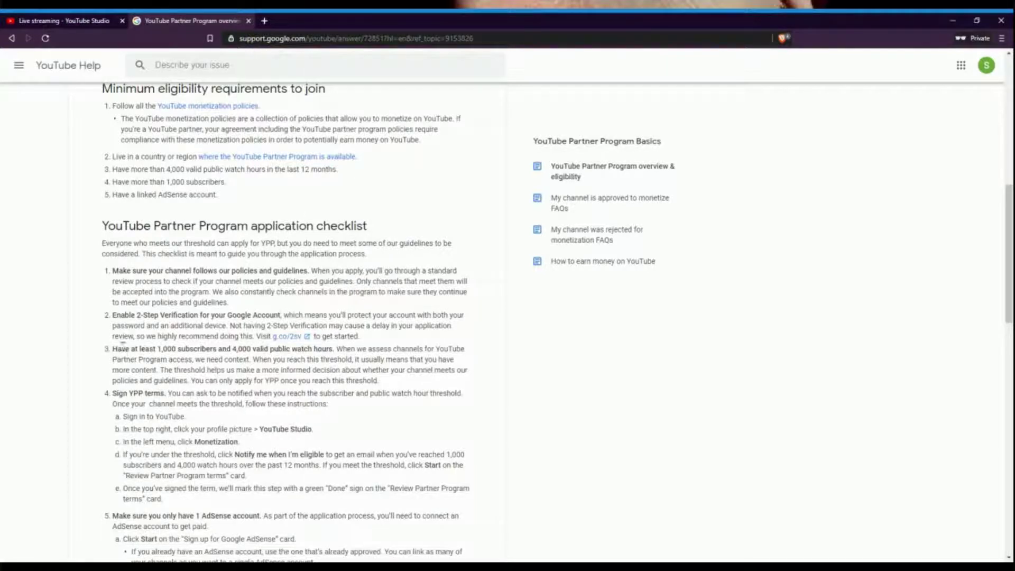
{"action": "left_click_drag", "start_coordinate": [103, 228], "coordinate": [149, 287]}
{"action": "left_click_drag", "start_coordinate": [117, 181], "coordinate": [224, 169]}
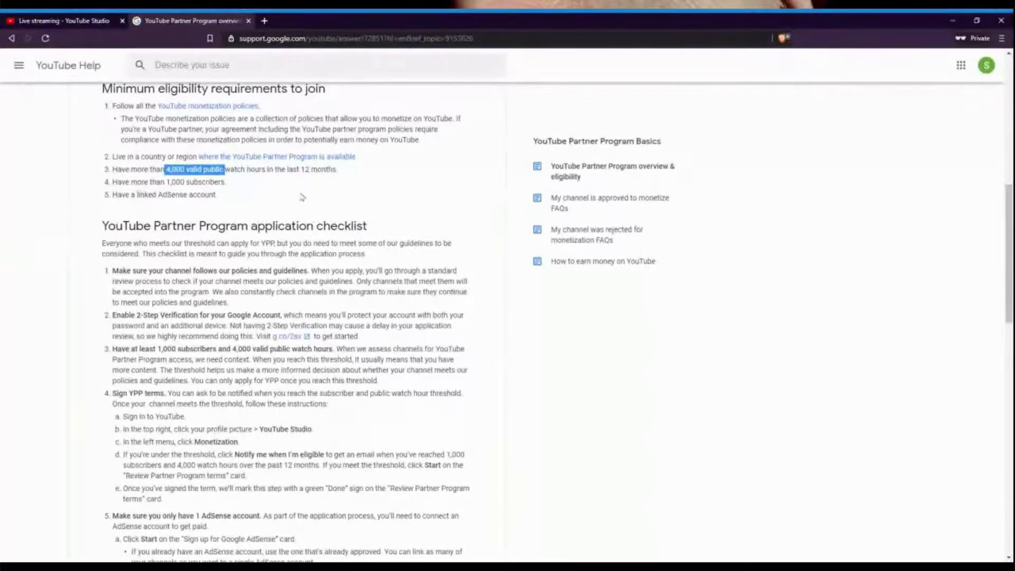
{"action": "left_click", "coordinate": [264, 21]}
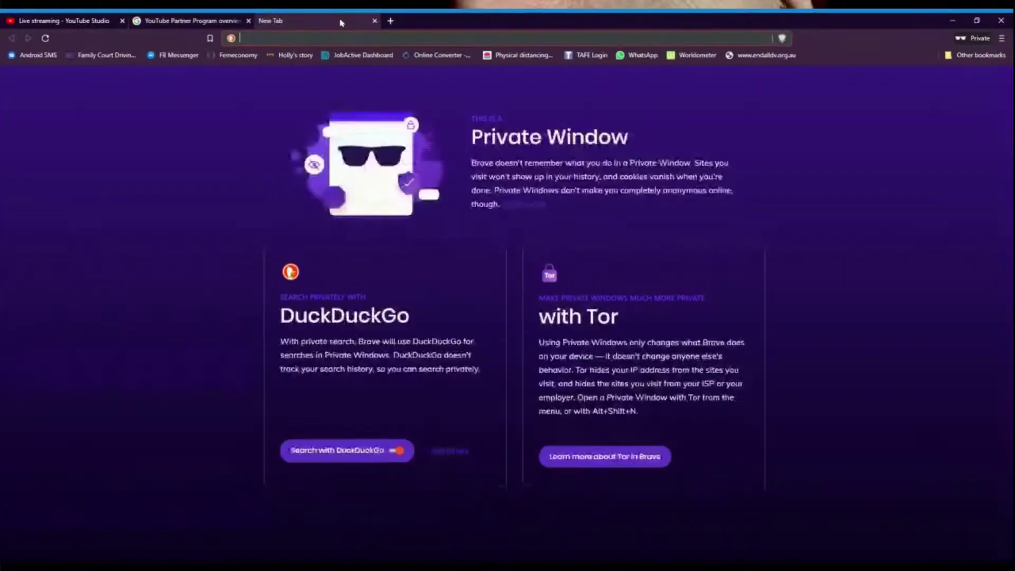
Search DuckDuckGo for 'adsense' and follow the Google AdSense result.
{"action": "type", "text": "adsense"}
{"action": "key", "text": "Return"}
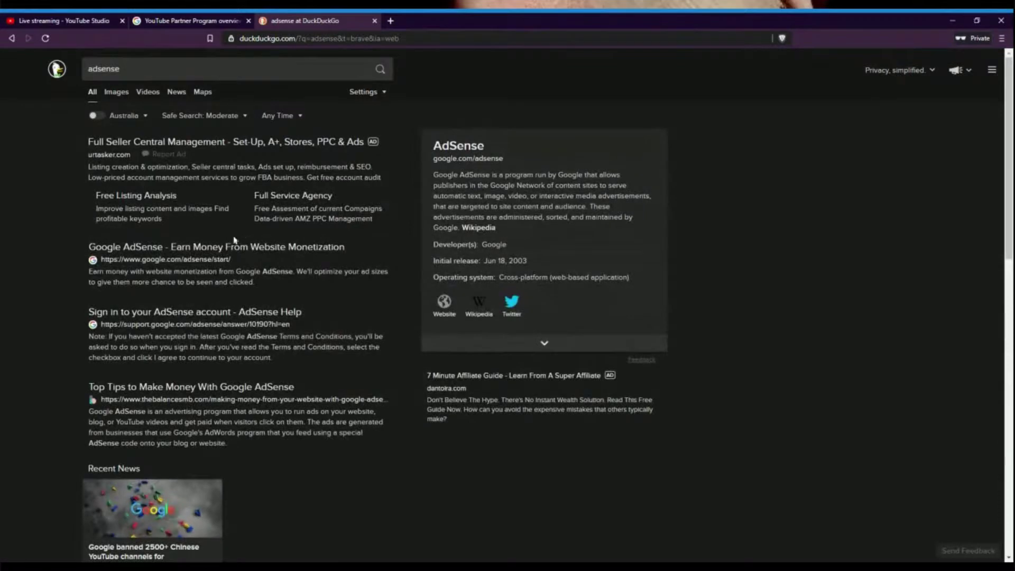
{"action": "left_click", "coordinate": [215, 249]}
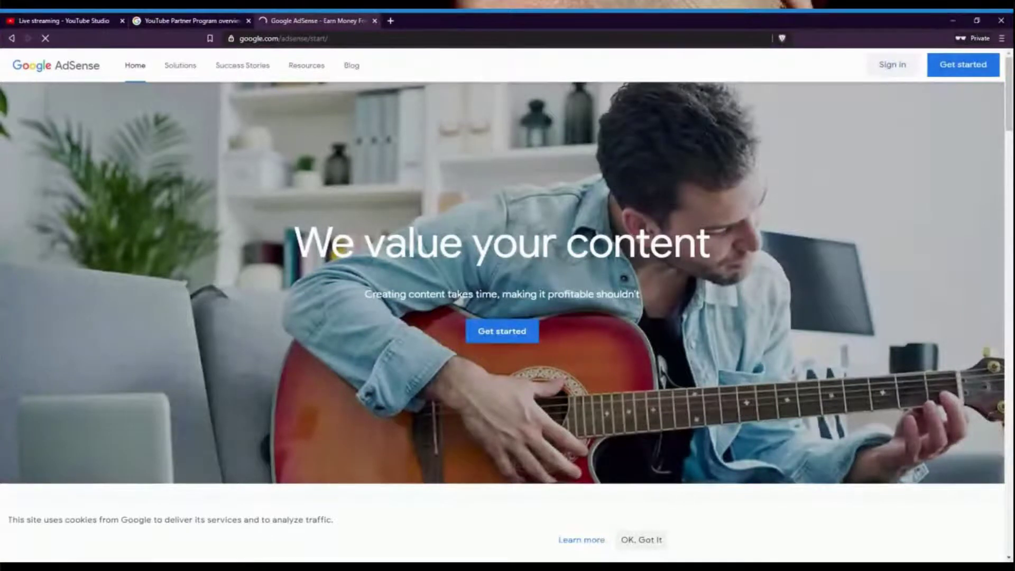
Sign in to AdSense with the account e-mail and saved password, then choose to sign up.
{"action": "left_click", "coordinate": [893, 65]}
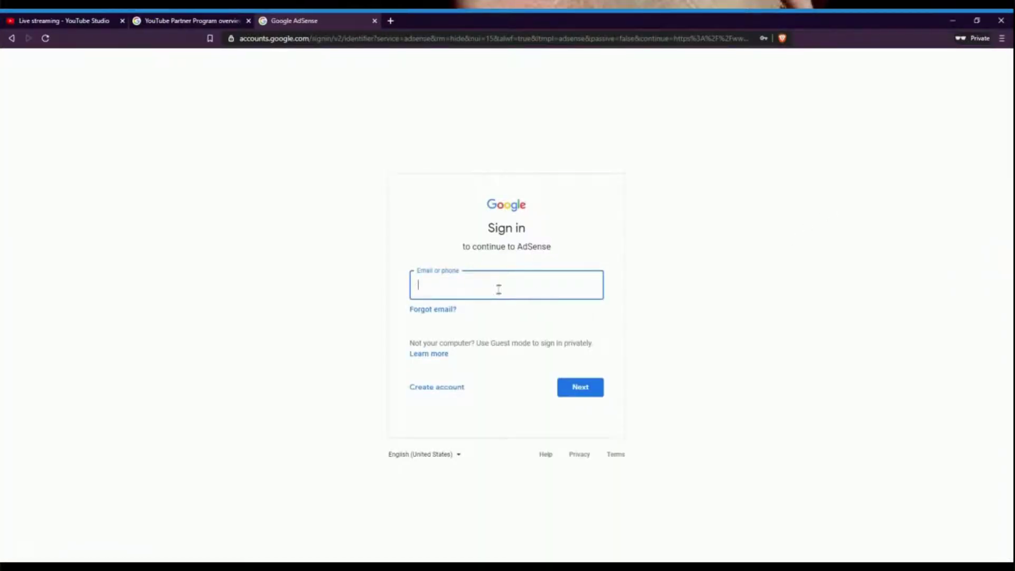
{"action": "left_click", "coordinate": [580, 387]}
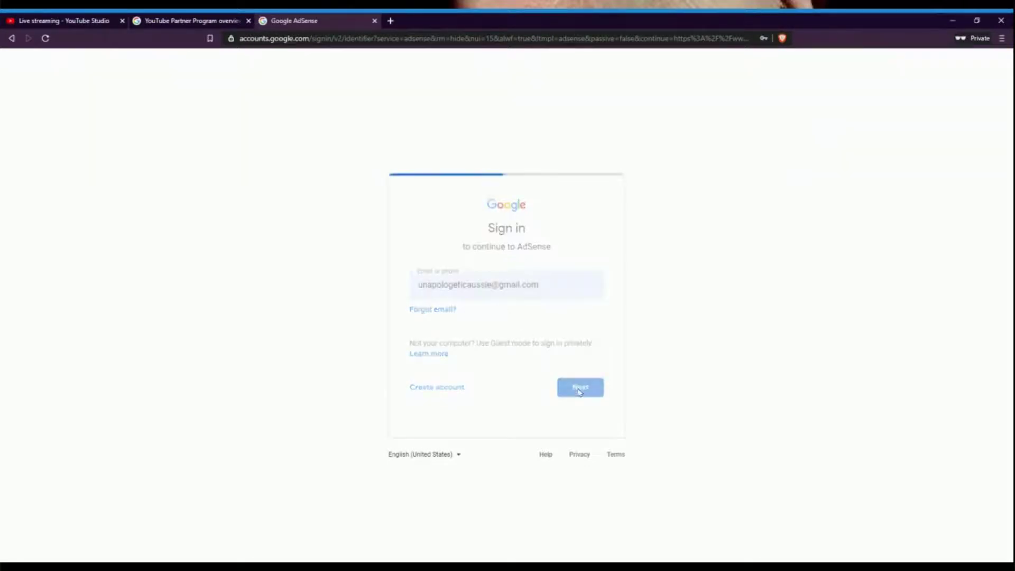
{"action": "left_click", "coordinate": [582, 356]}
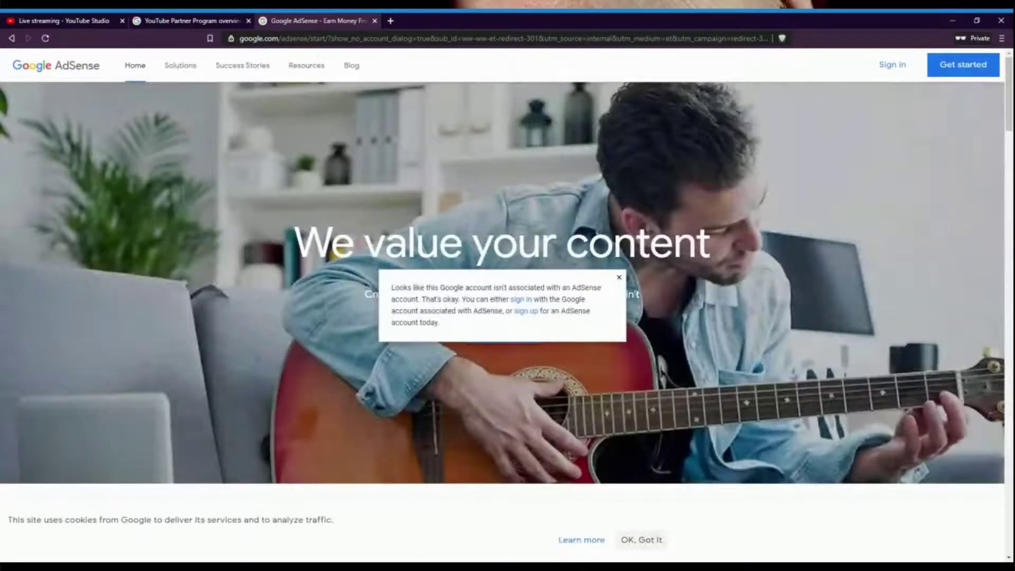
{"action": "left_click_drag", "start_coordinate": [441, 288], "coordinate": [566, 288]}
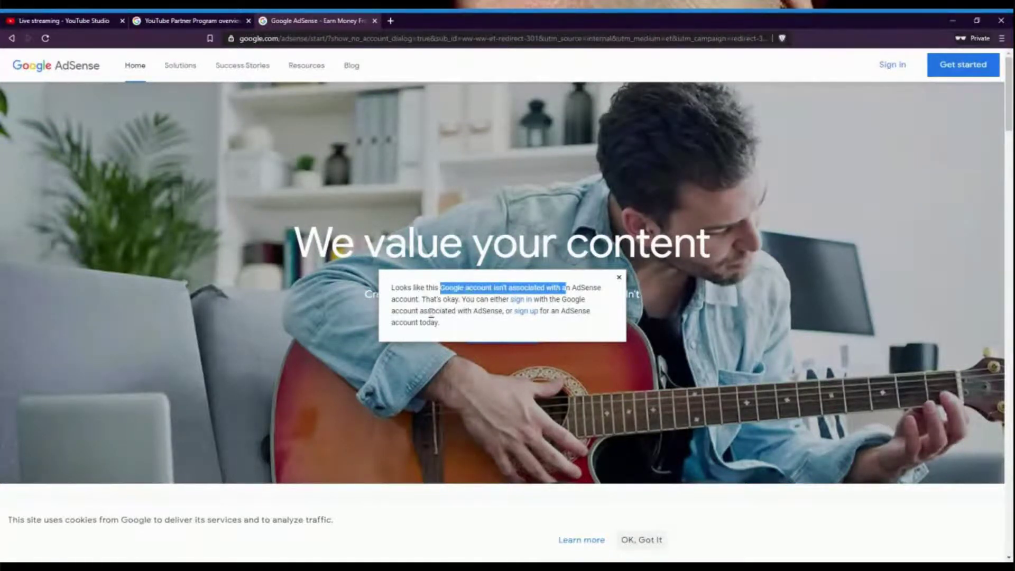
{"action": "left_click", "coordinate": [524, 316]}
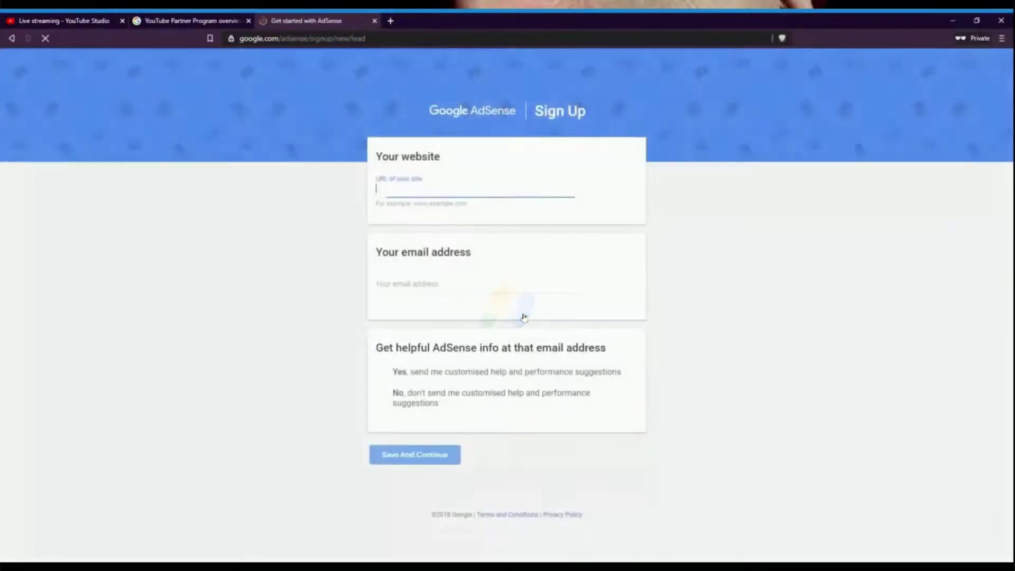
Enter the podcast site URL and the account email, decline suggestions, and save.
{"action": "left_click", "coordinate": [446, 189]}
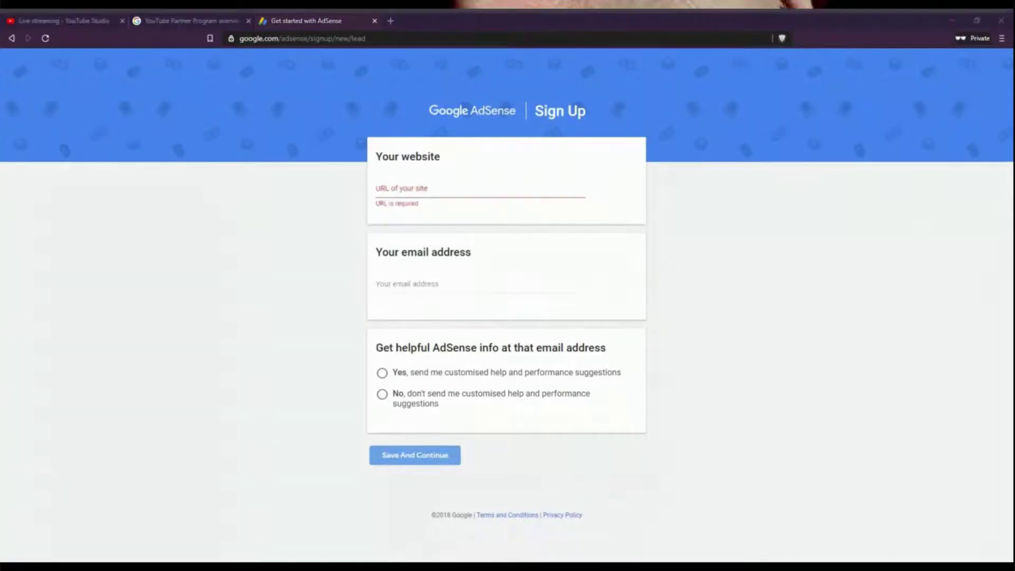
{"action": "type", "text": "https://anchor.fm/unapologeticaussie"}
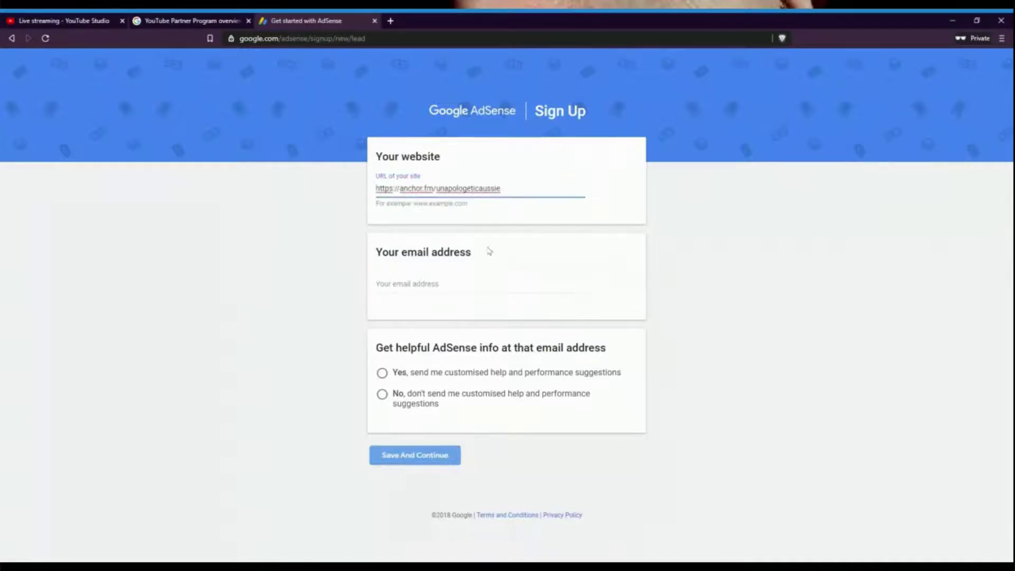
{"action": "left_click", "coordinate": [442, 288]}
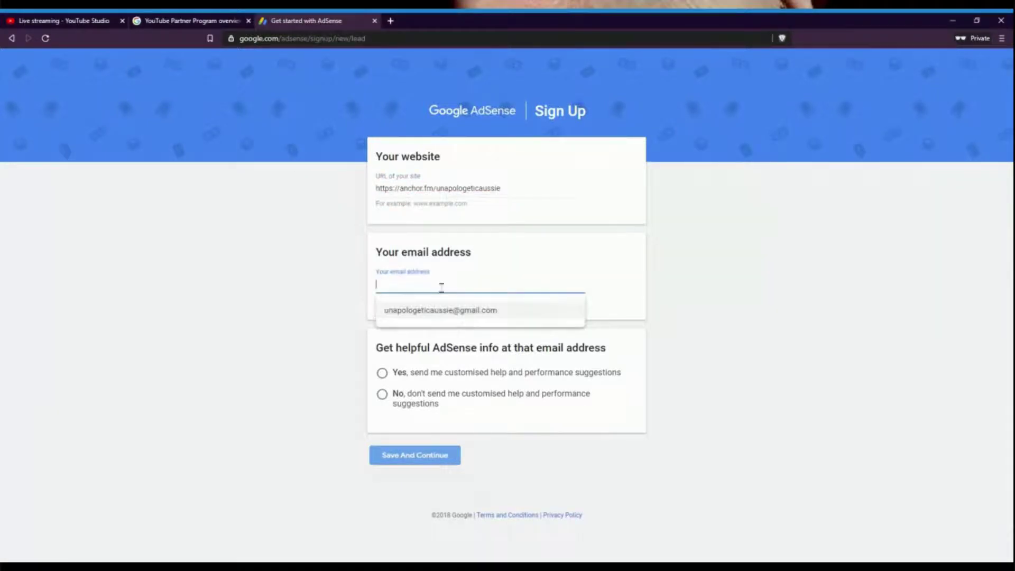
{"action": "left_click", "coordinate": [471, 187]}
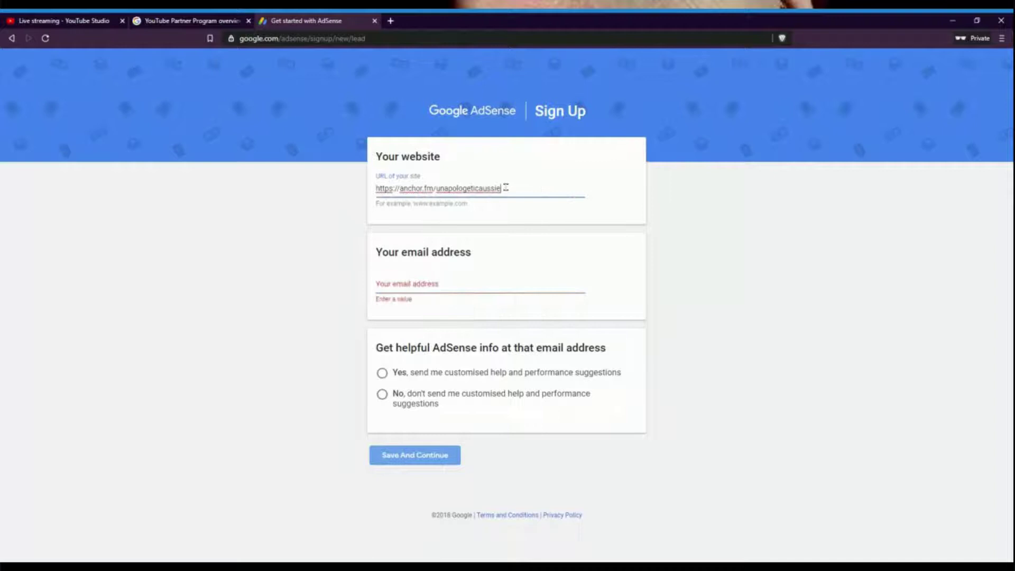
{"action": "left_click", "coordinate": [469, 283]}
{"action": "left_click", "coordinate": [452, 308]}
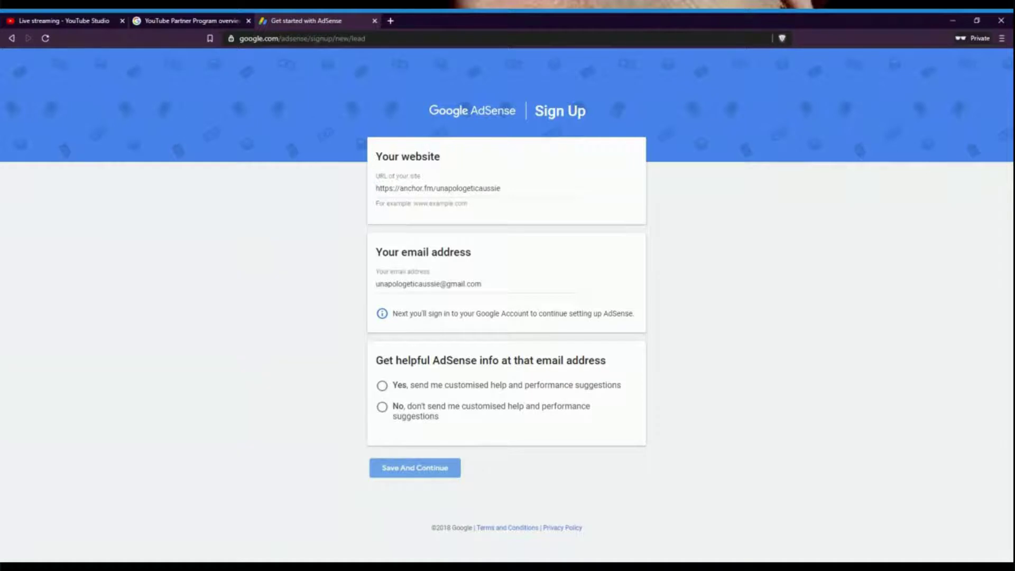
{"action": "left_click", "coordinate": [383, 407]}
{"action": "left_click", "coordinate": [392, 468]}
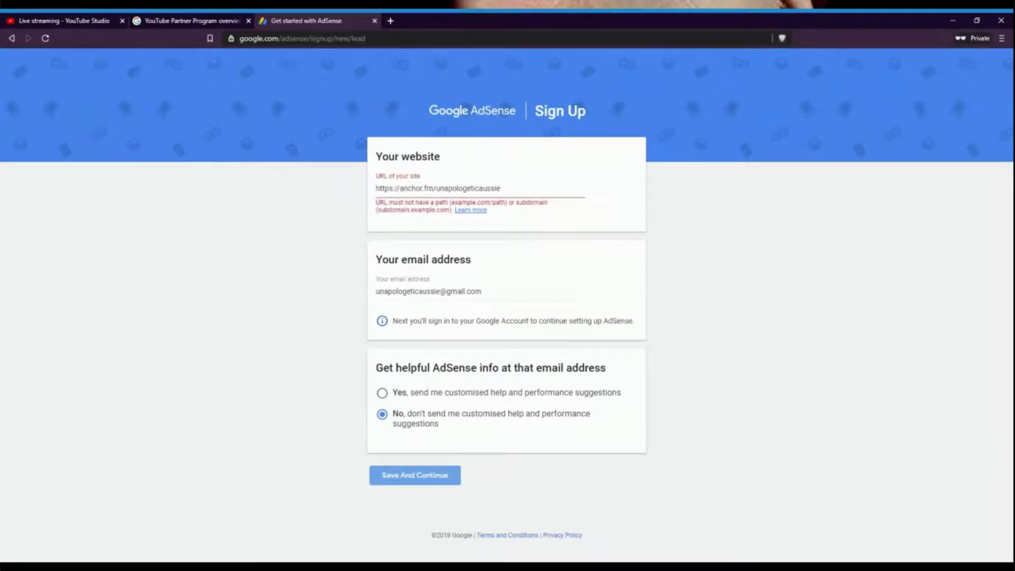
{"action": "left_click_drag", "start_coordinate": [435, 188], "coordinate": [517, 188]}
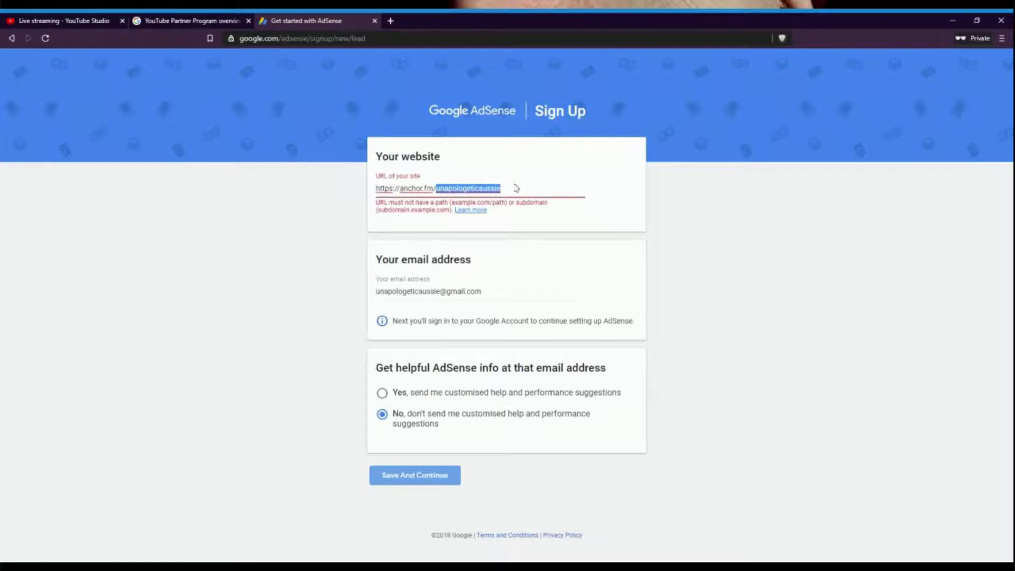
{"action": "key", "text": "BackSpace"}
{"action": "left_click", "coordinate": [384, 469]}
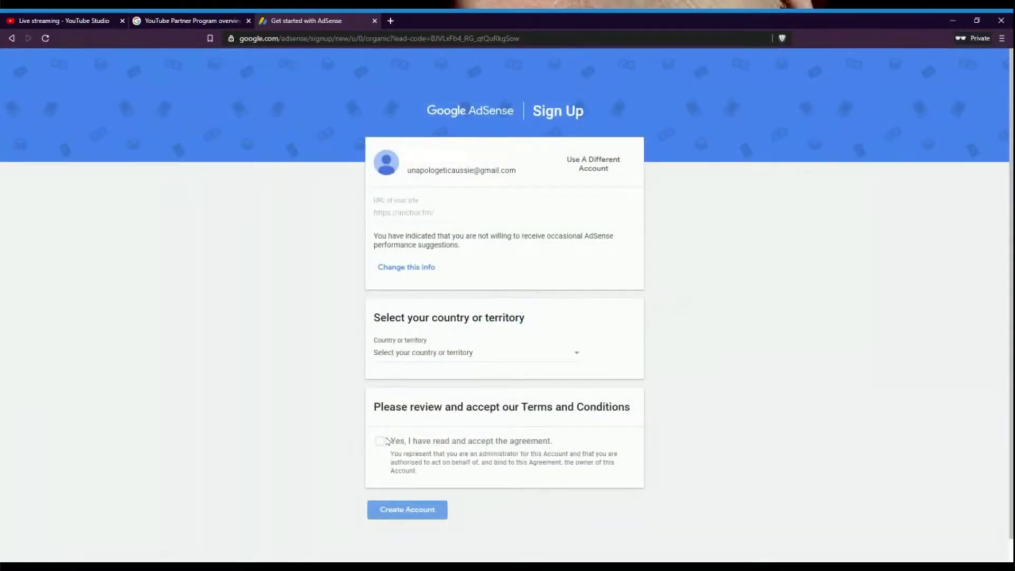
Choose Australia as the country, accept the AdSense terms, and create the account.
{"action": "left_click", "coordinate": [418, 355]}
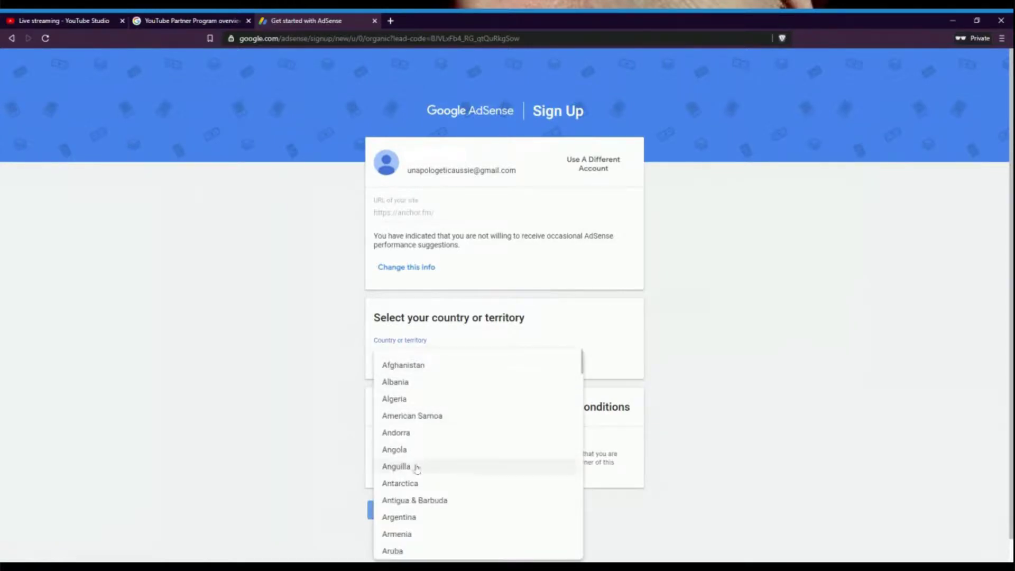
{"action": "scroll", "coordinate": [407, 523], "scroll_direction": "down", "scroll_amount": 2}
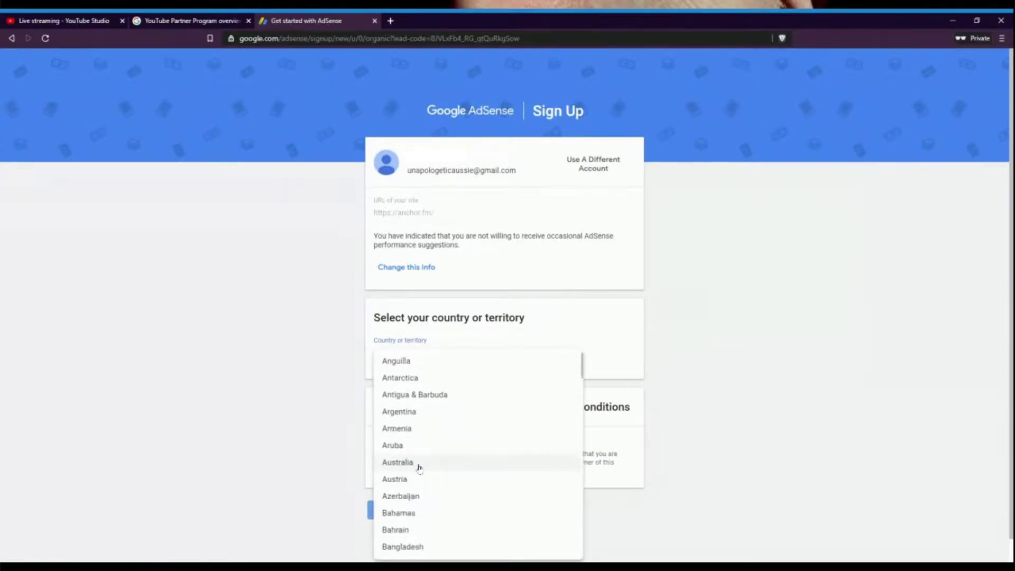
{"action": "left_click", "coordinate": [417, 464]}
{"action": "scroll", "coordinate": [341, 420], "scroll_direction": "down", "scroll_amount": 1}
{"action": "scroll", "coordinate": [341, 421], "scroll_direction": "down", "scroll_amount": 2}
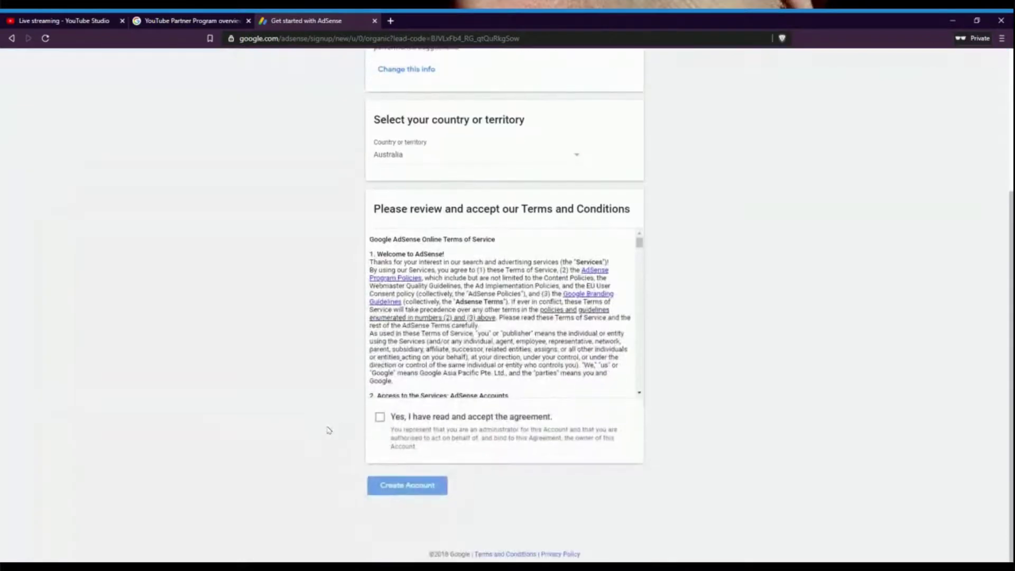
{"action": "left_click_drag", "start_coordinate": [640, 242], "coordinate": [639, 389]}
{"action": "left_click", "coordinate": [380, 417]}
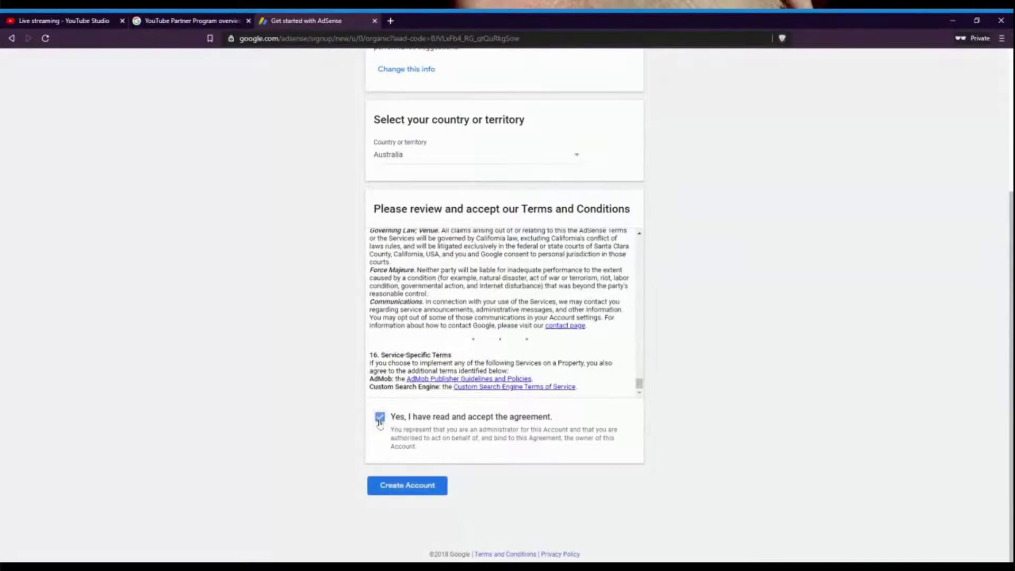
{"action": "left_click", "coordinate": [394, 486]}
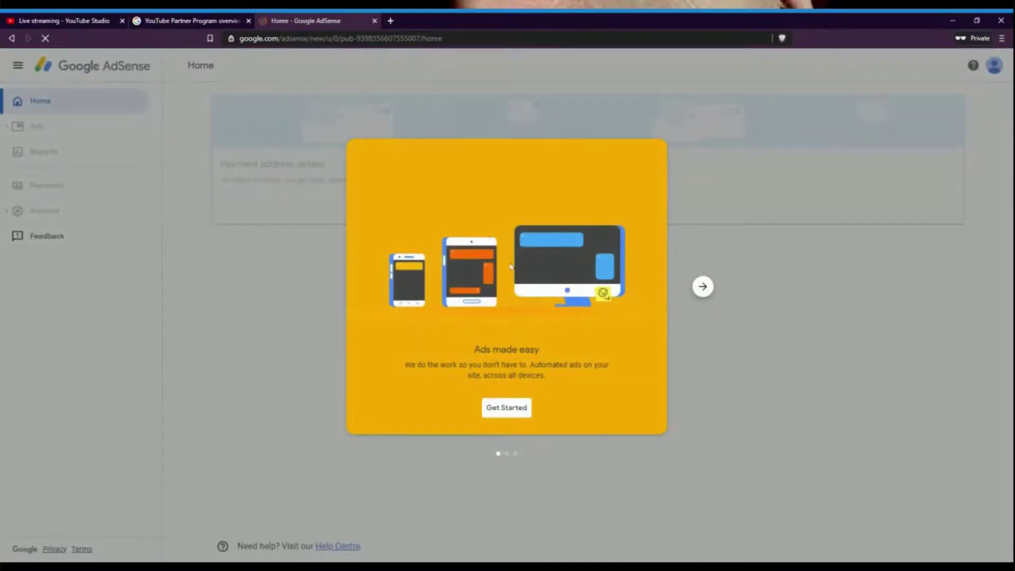
Fill the payment address with street, New South Wales state, postcode and phone number.
{"action": "left_click", "coordinate": [519, 412]}
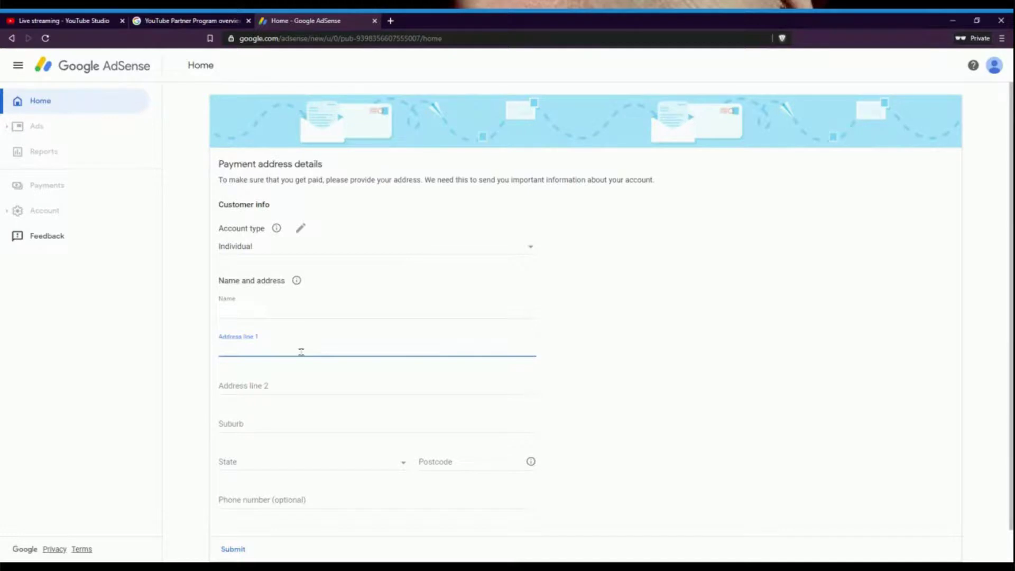
{"action": "type", "text": "St"}
{"action": "key", "text": "Tab"}
{"action": "key", "text": "Tab"}
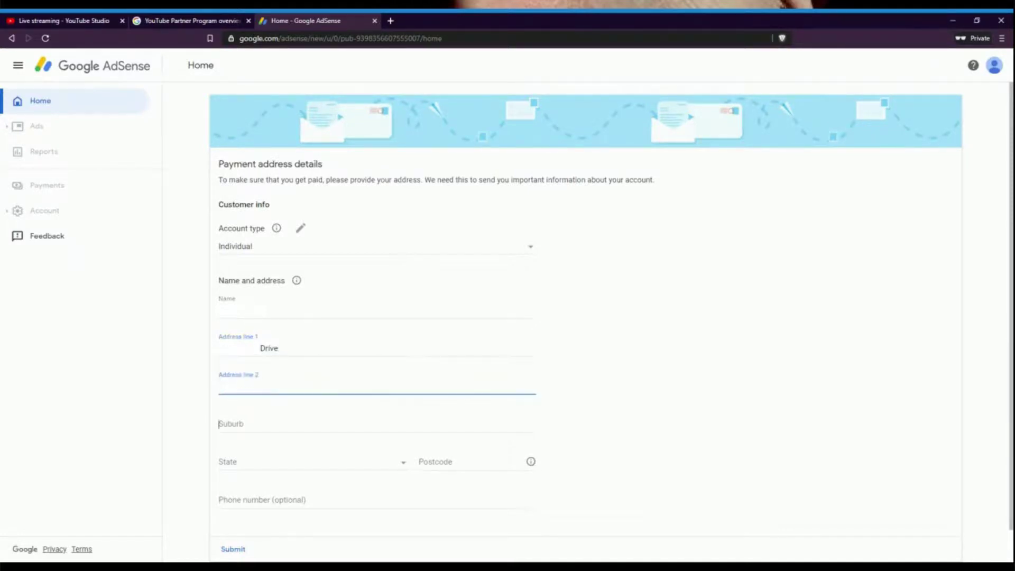
{"action": "key", "text": "Tab"}
{"action": "key", "text": "n"}
{"action": "key", "text": "Tab"}
{"action": "type", "text": "2"}
{"action": "left_click", "coordinate": [297, 497]}
{"action": "type", "text": "04"}
{"action": "left_click", "coordinate": [255, 451]}
{"action": "scroll", "coordinate": [666, 358], "scroll_direction": "down", "scroll_amount": 1}
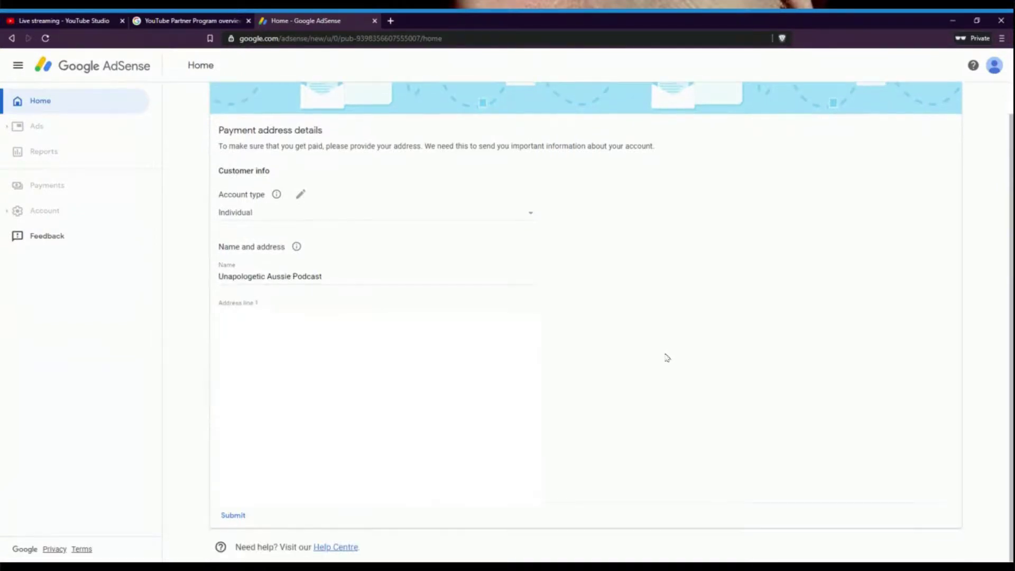
Clear the prefilled 'Unapologetic Aussie Podcast' text from the Name field.
{"action": "left_click", "coordinate": [345, 276]}
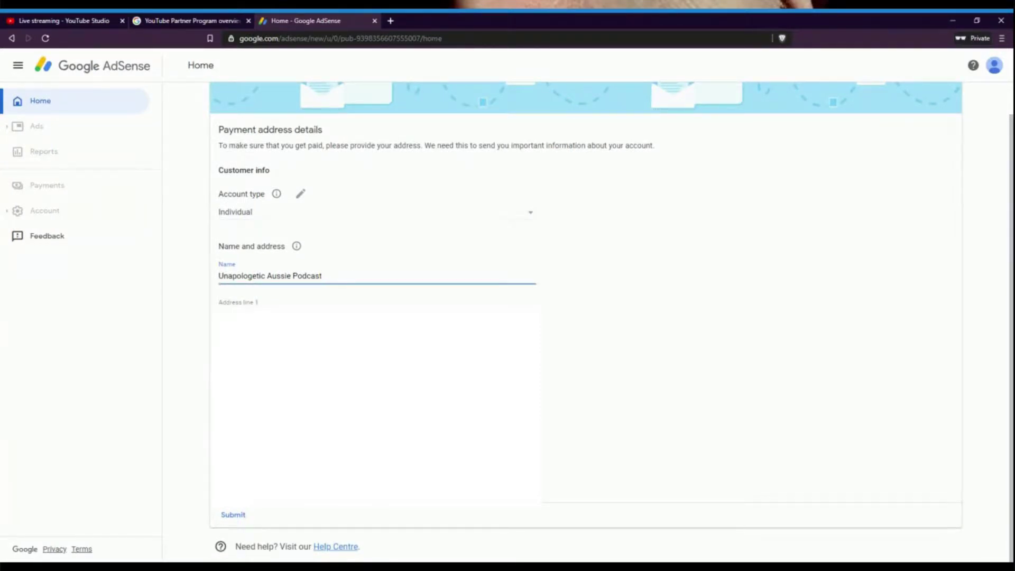
{"action": "left_click", "coordinate": [650, 268]}
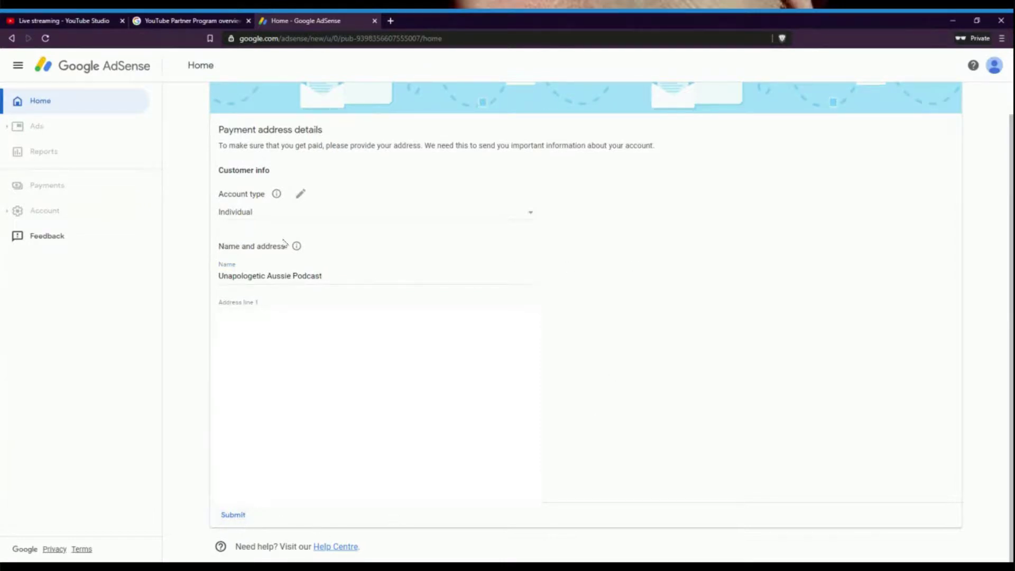
{"action": "left_click", "coordinate": [323, 276]}
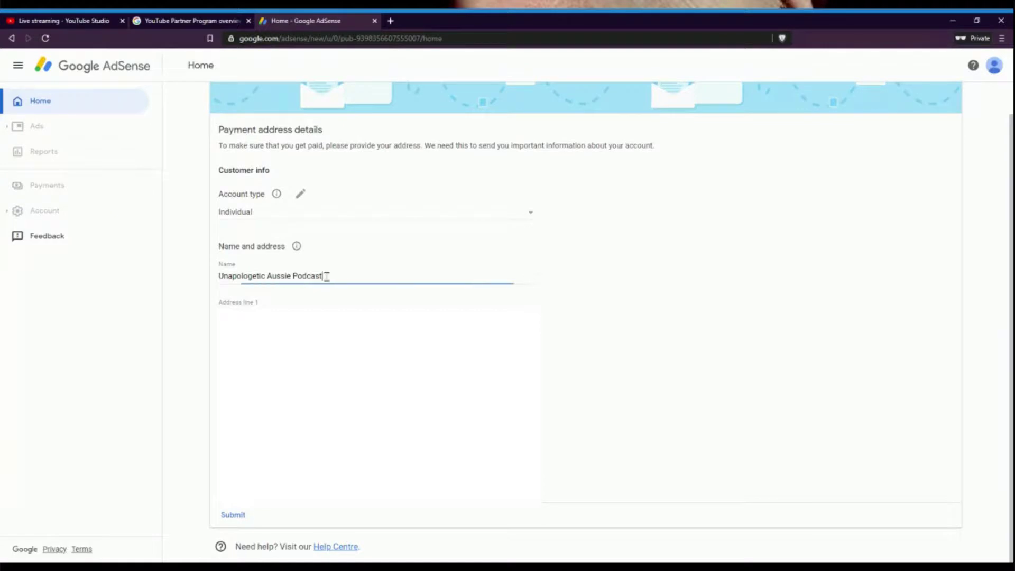
{"action": "left_click", "coordinate": [593, 279]}
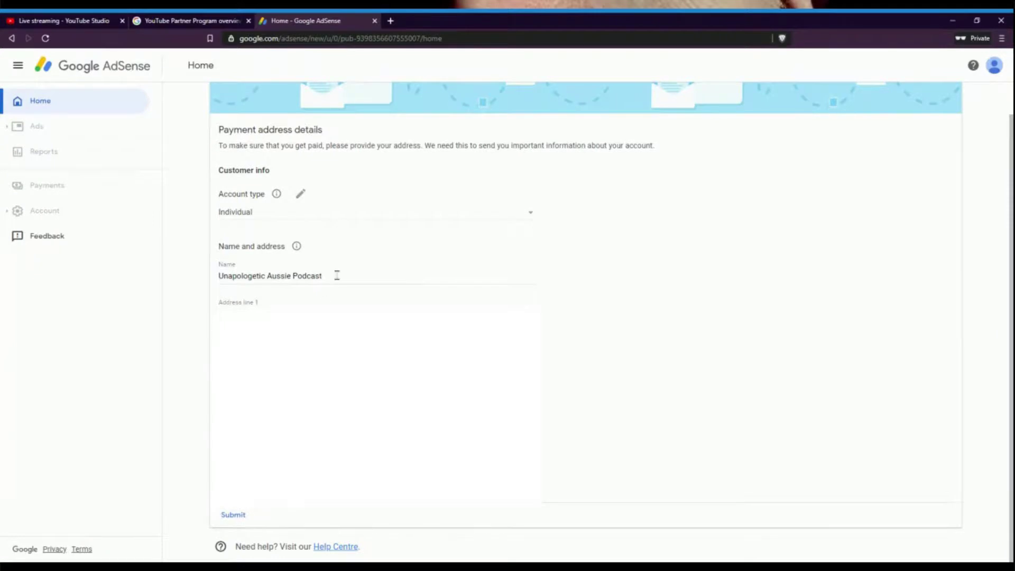
{"action": "left_click_drag", "start_coordinate": [337, 275], "coordinate": [193, 278]}
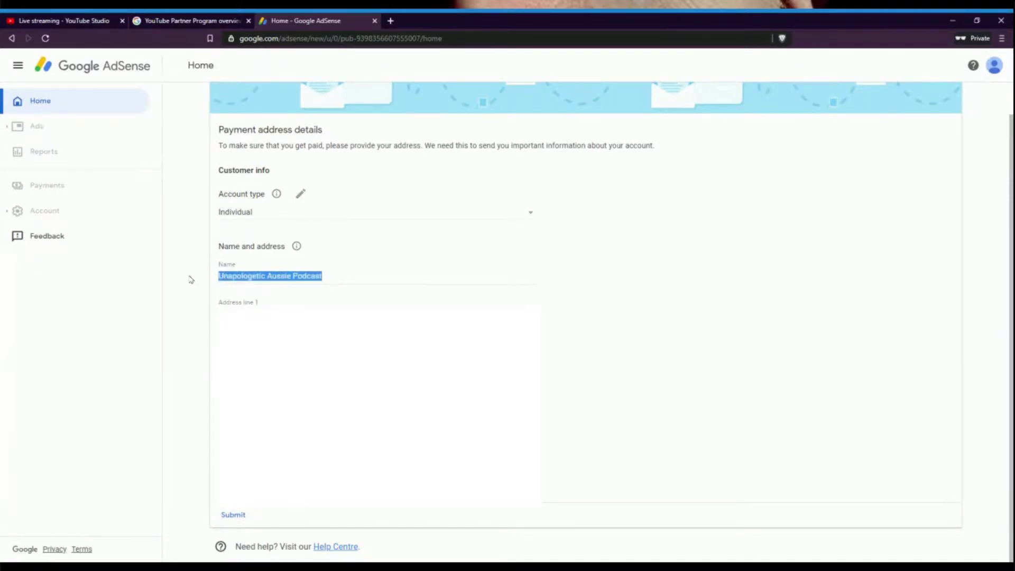
{"action": "key", "text": "BackSpace"}
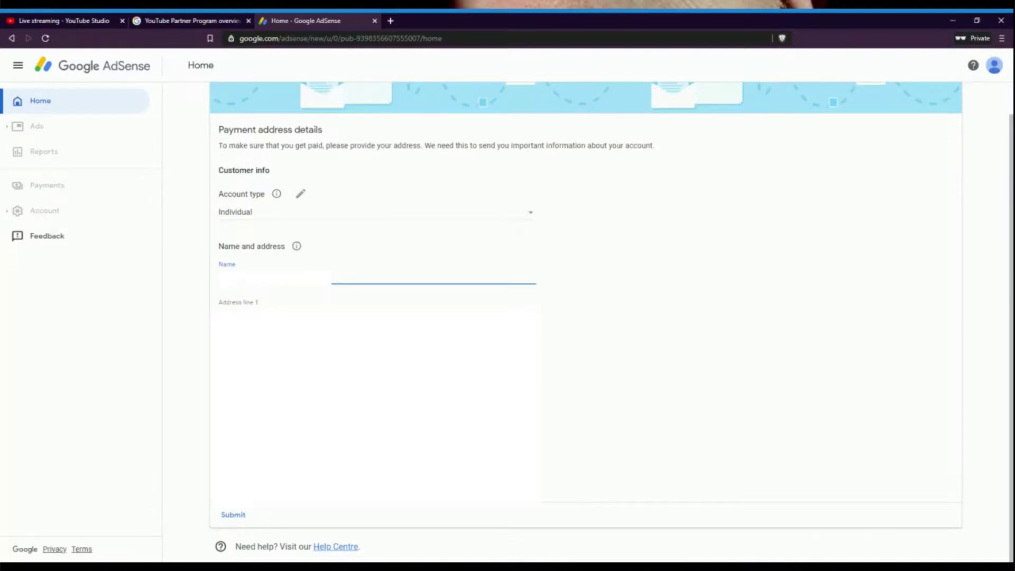
Submit the payment address details, reaching the Connect your site to AdSense page.
{"action": "left_click", "coordinate": [246, 510]}
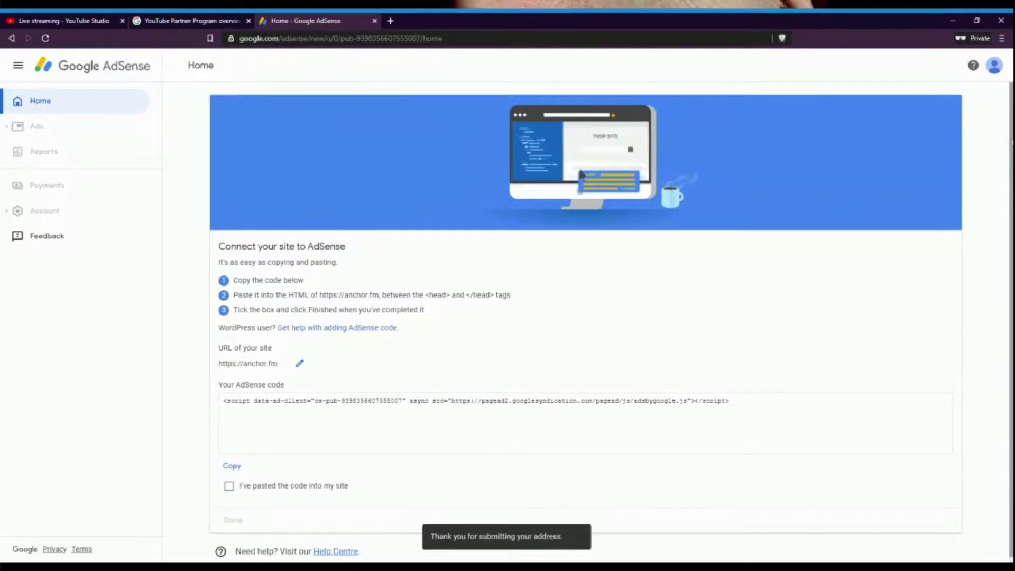
{"action": "left_click_drag", "start_coordinate": [1012, 144], "coordinate": [1012, 150]}
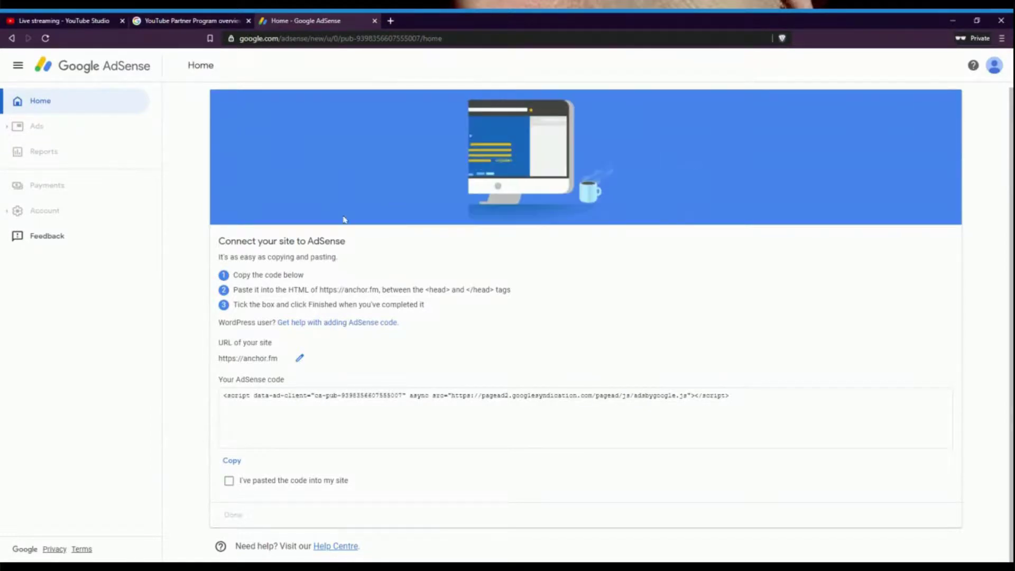
{"action": "left_click", "coordinate": [213, 23]}
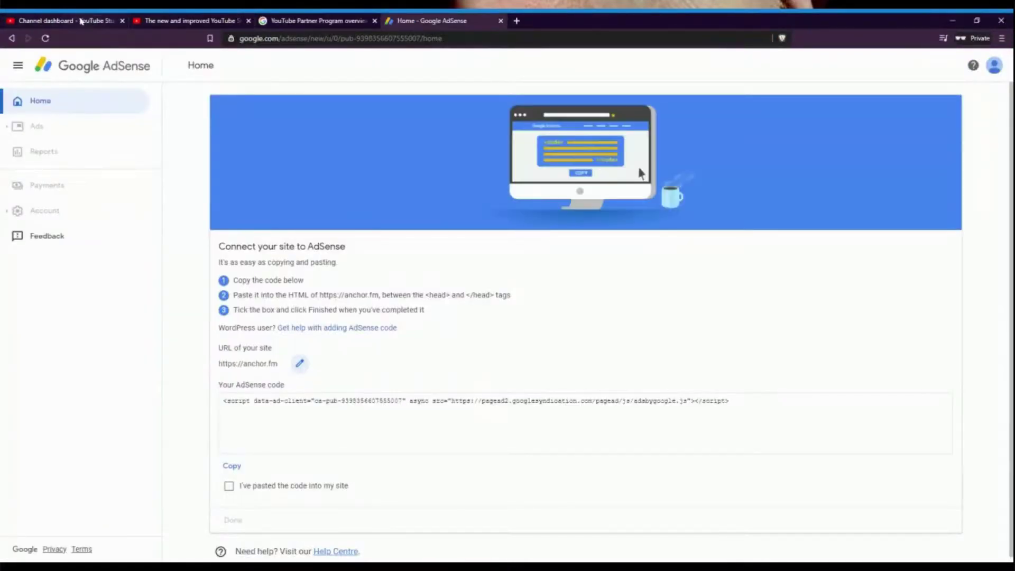
In YouTube Studio, open Channel monetisation showing the location ineligibility notice.
{"action": "left_click", "coordinate": [81, 21]}
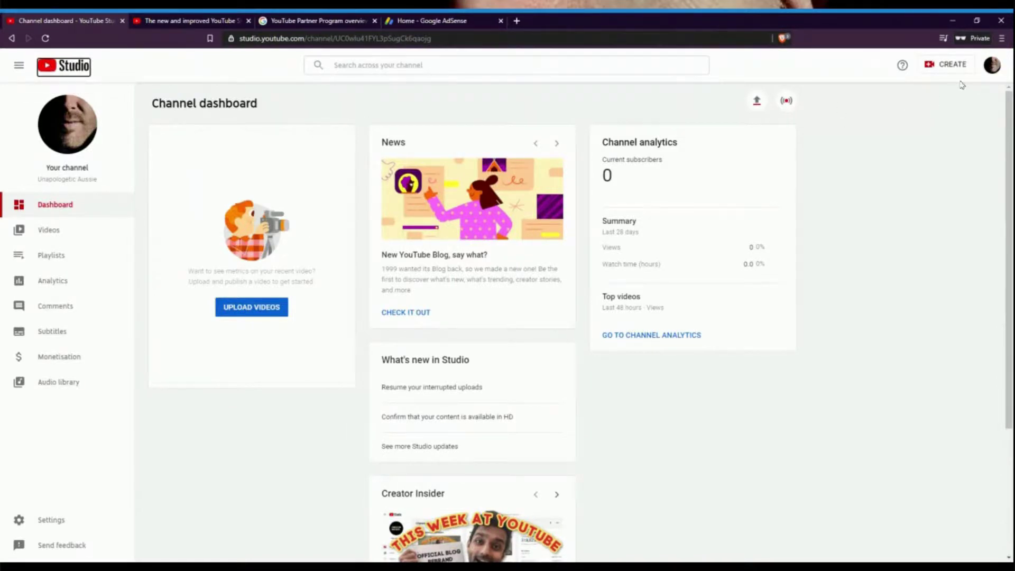
{"action": "left_click", "coordinate": [993, 67]}
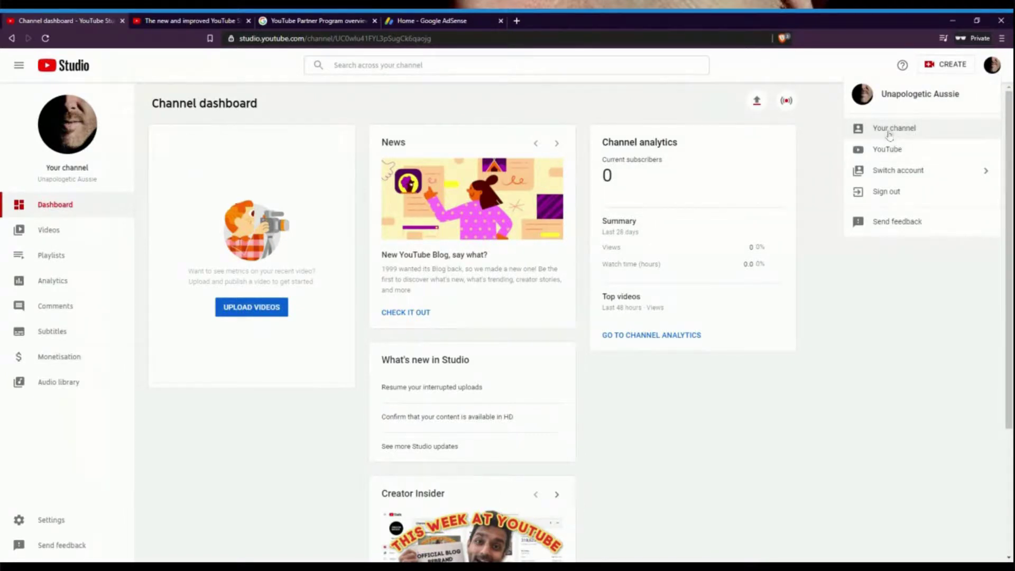
{"action": "left_click", "coordinate": [694, 101]}
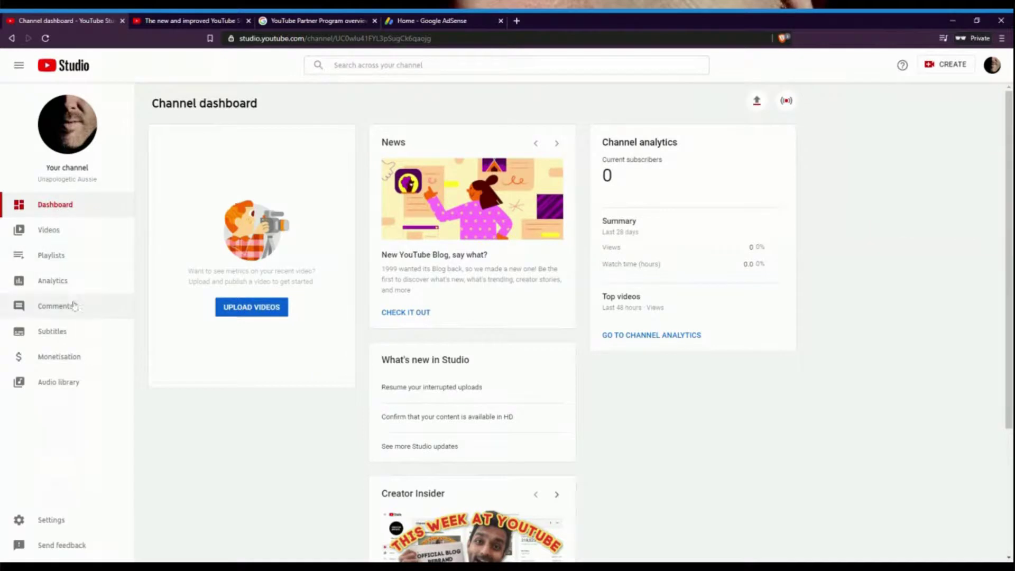
{"action": "left_click", "coordinate": [66, 358]}
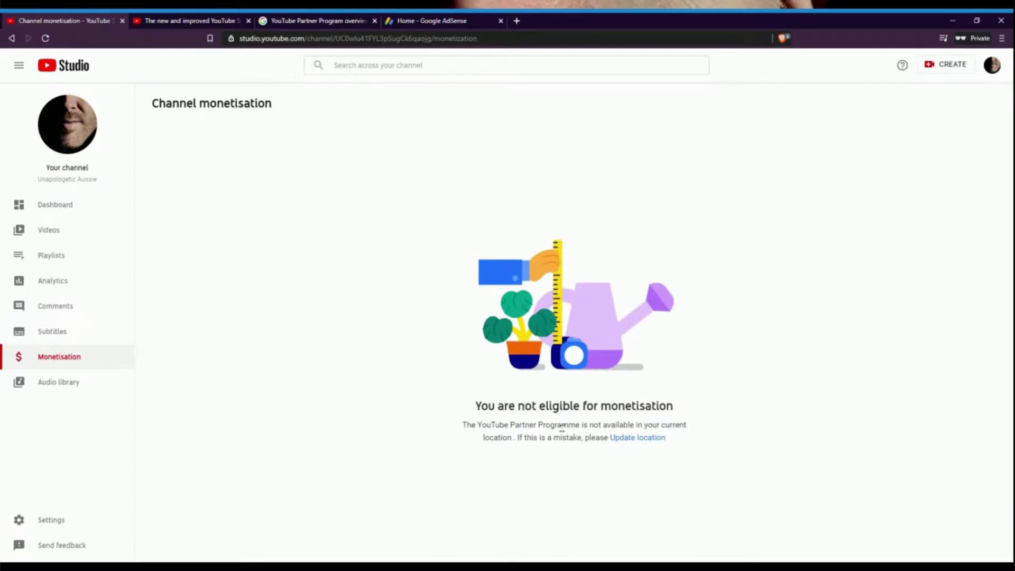
Change the channel's default currency from USD to AUD – Australian Dollar.
{"action": "left_click", "coordinate": [635, 439]}
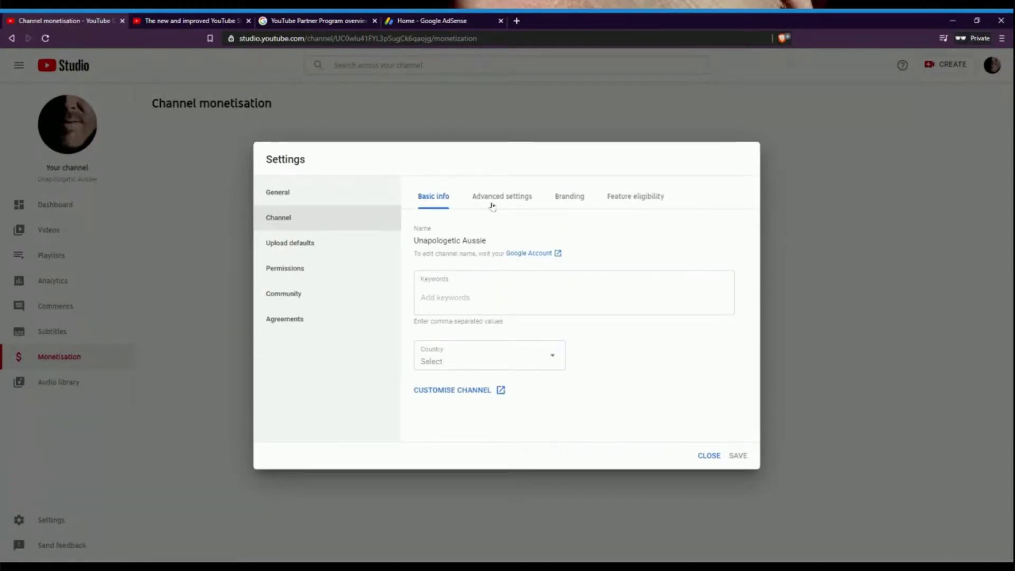
{"action": "left_click", "coordinate": [298, 197]}
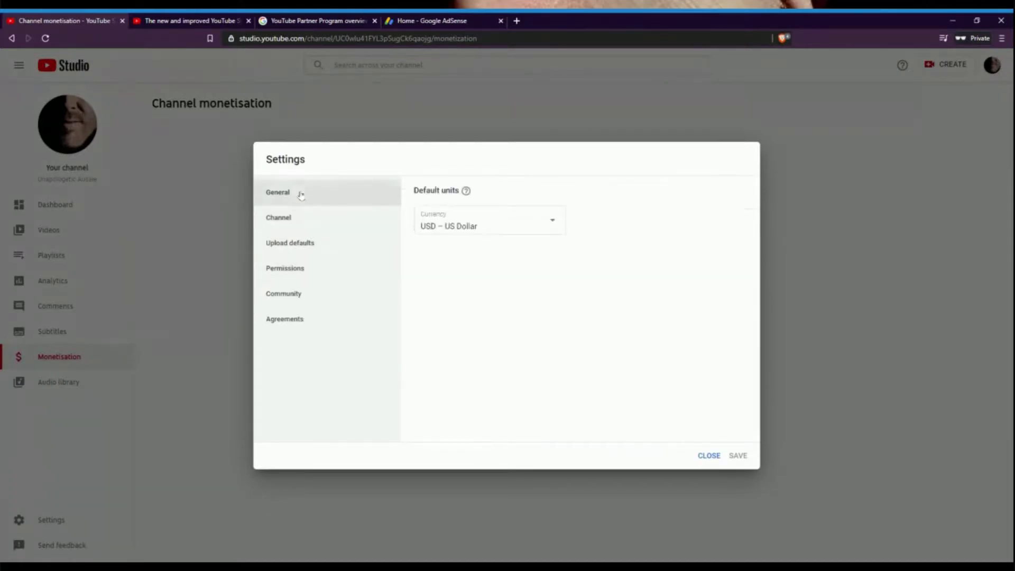
{"action": "left_click", "coordinate": [458, 225]}
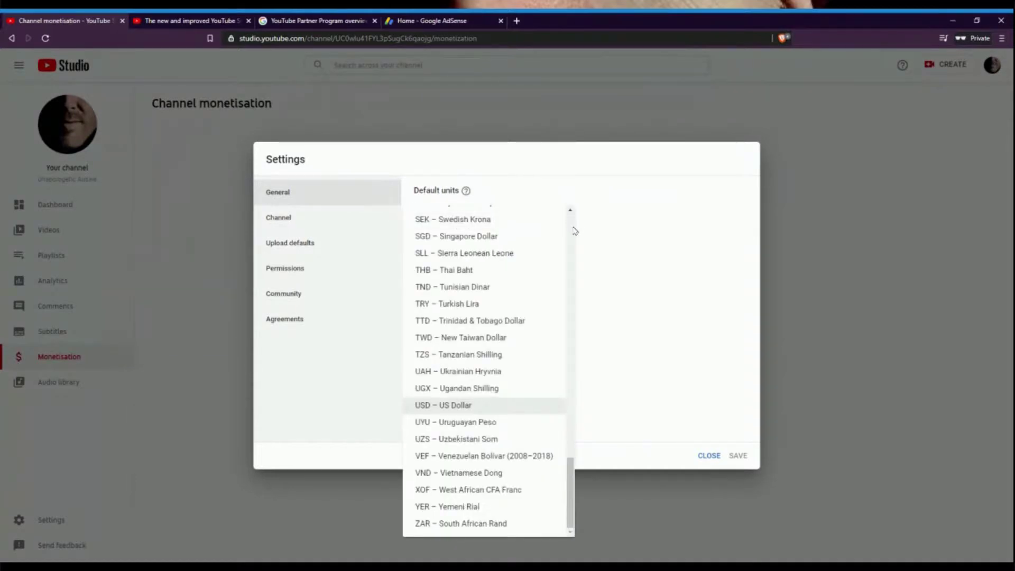
{"action": "scroll", "coordinate": [572, 218], "scroll_direction": "up", "scroll_amount": 20}
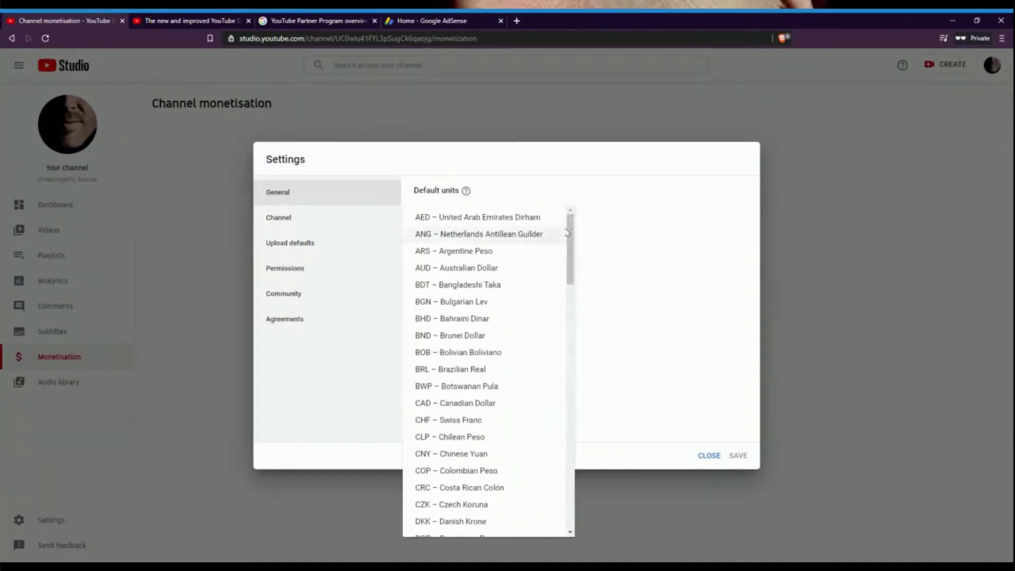
{"action": "left_click", "coordinate": [516, 268]}
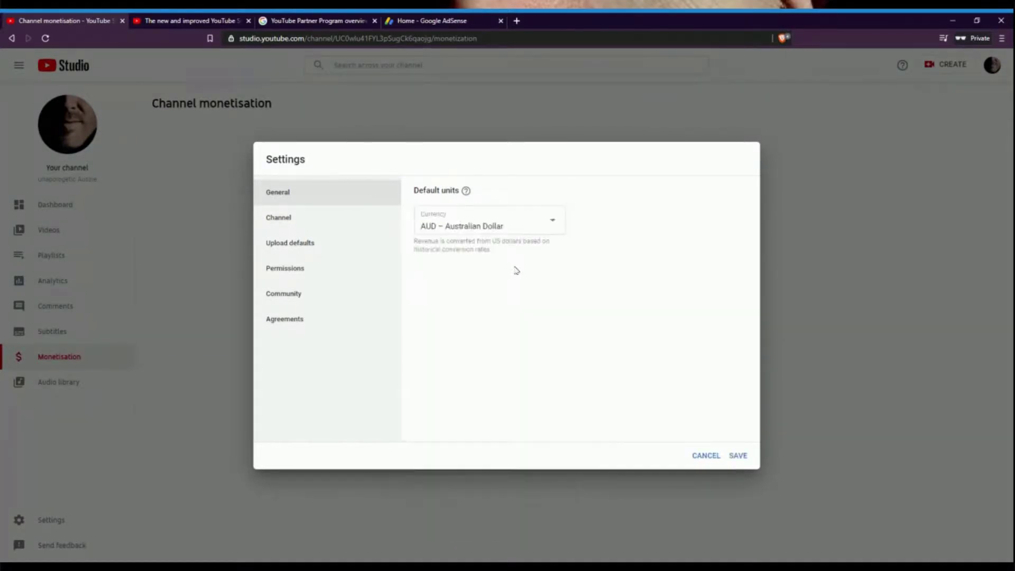
{"action": "left_click", "coordinate": [299, 221]}
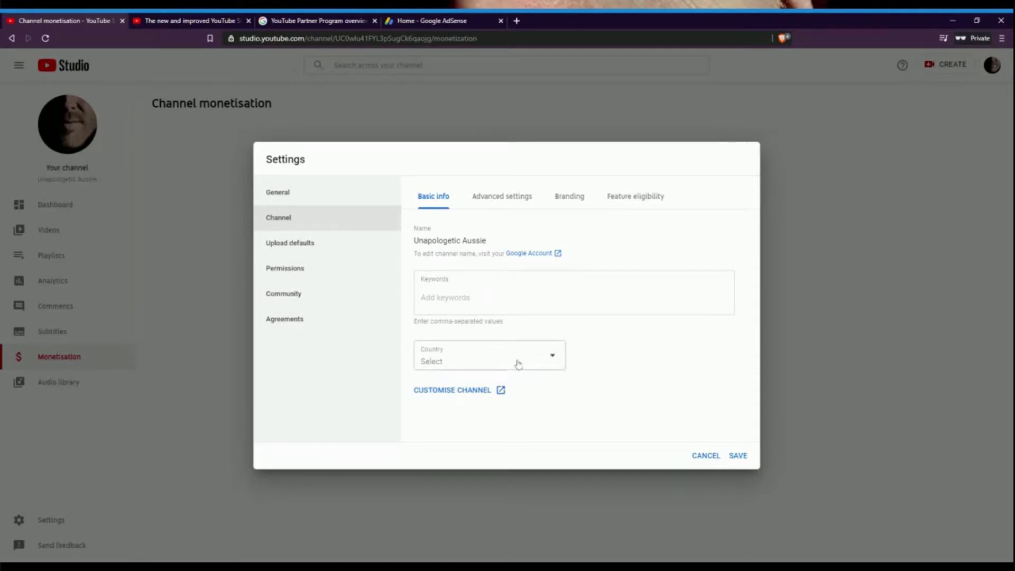
{"action": "left_click", "coordinate": [497, 356]}
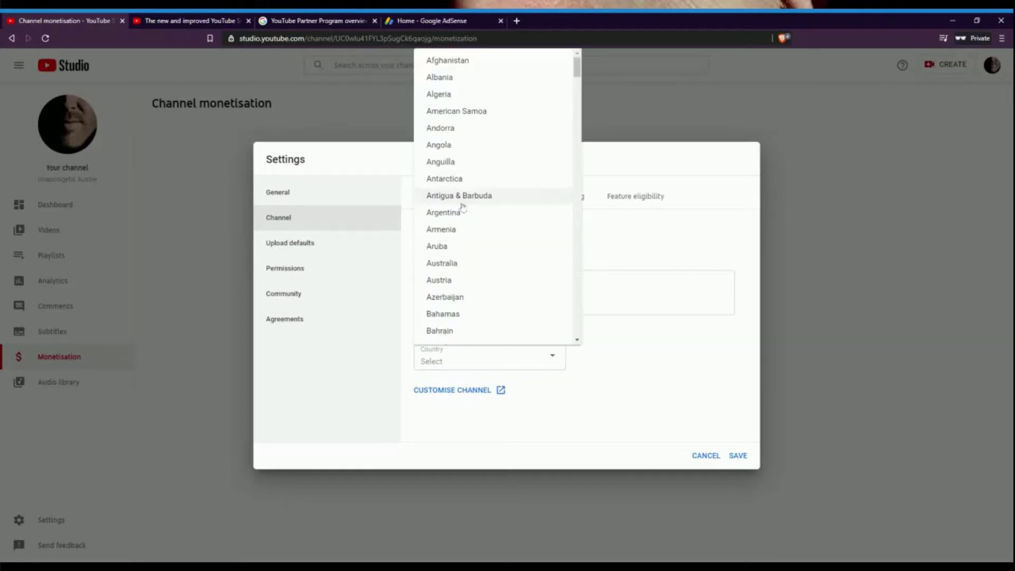
Set the channel country to Australia and add keywords aussie, unapologetic, interesting, fascinating.
{"action": "left_click", "coordinate": [526, 263]}
{"action": "left_click", "coordinate": [501, 297]}
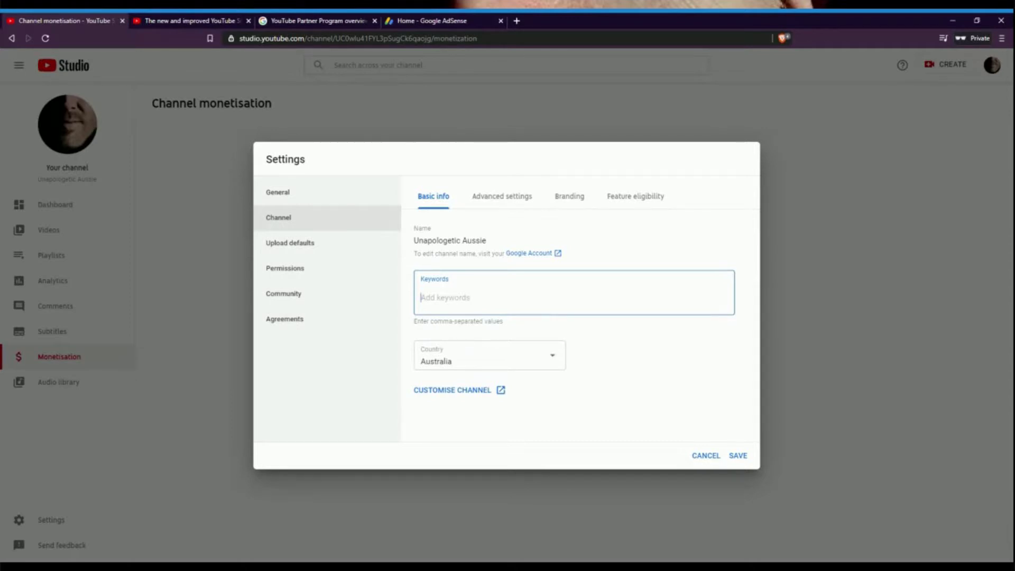
{"action": "left_click", "coordinate": [415, 323]}
{"action": "left_click_drag", "start_coordinate": [413, 326], "coordinate": [508, 326]}
{"action": "left_click", "coordinate": [477, 299]}
{"action": "type", "text": "aussie,unapologetic,"}
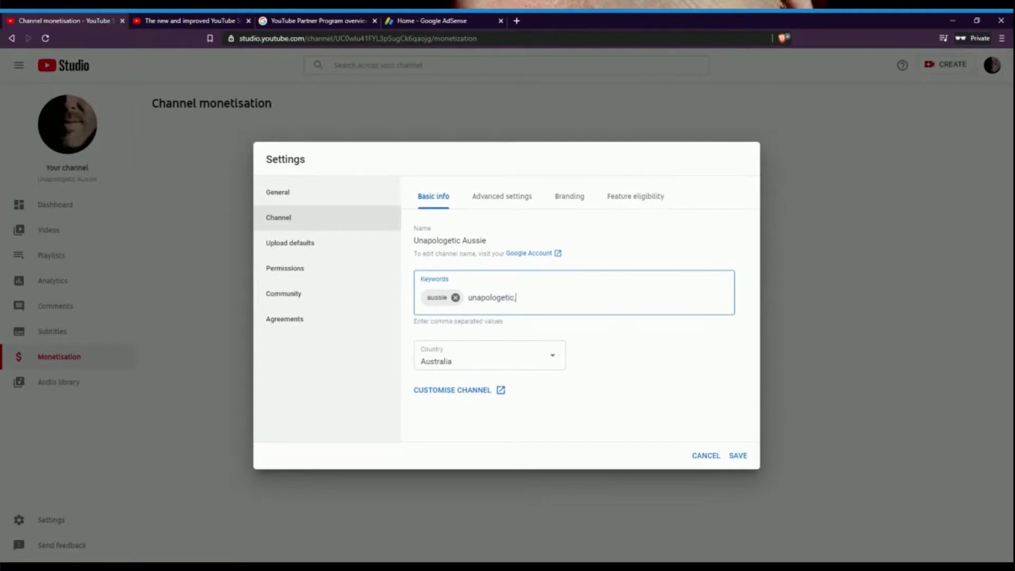
{"action": "type", "text": "interesting,fascina"}
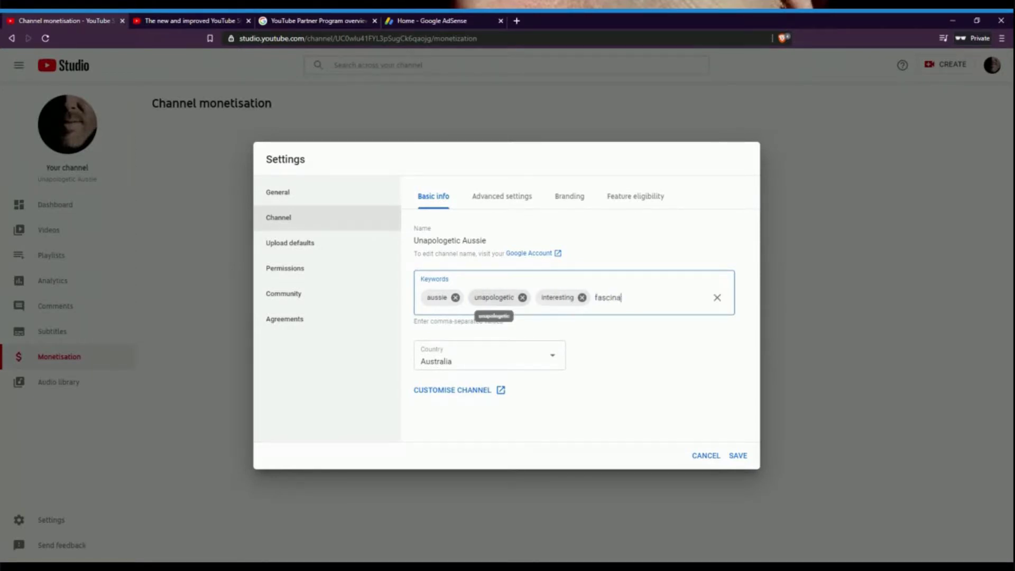
{"action": "type", "text": "ting,"}
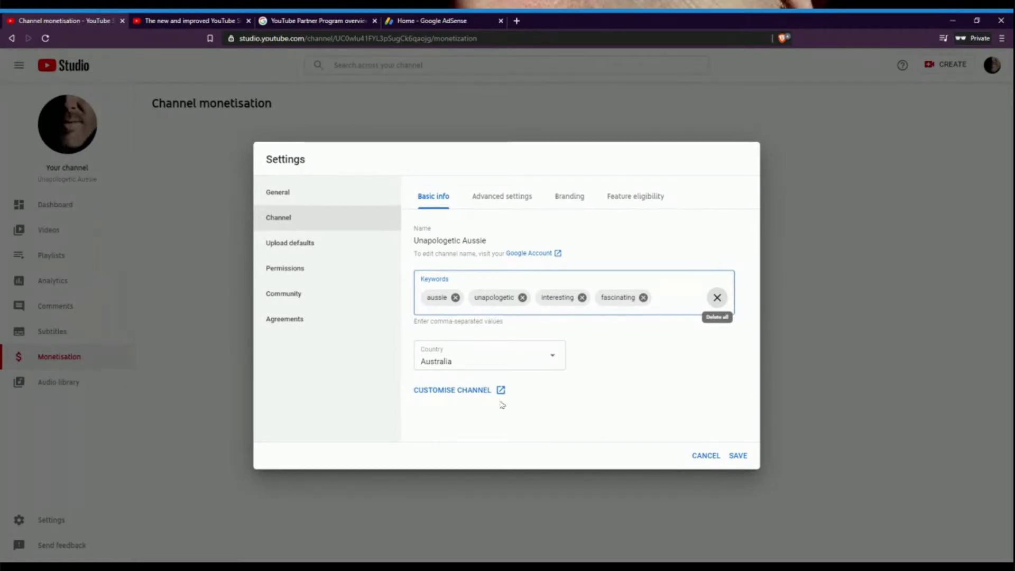
Mark the channel as not Made for Kids in Advanced settings and save the settings.
{"action": "left_click", "coordinate": [491, 202]}
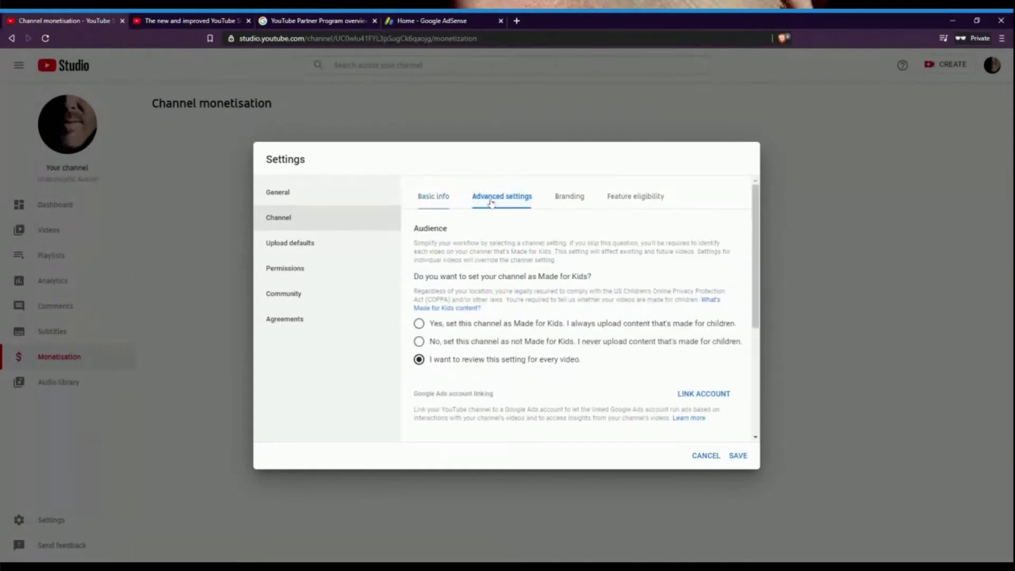
{"action": "left_click_drag", "start_coordinate": [483, 276], "coordinate": [575, 276]}
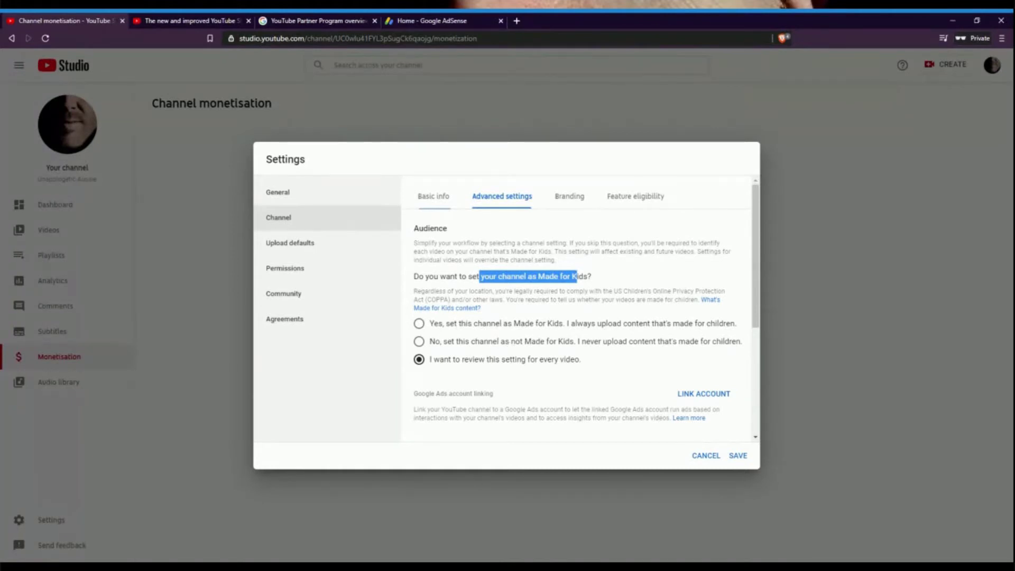
{"action": "left_click", "coordinate": [514, 343]}
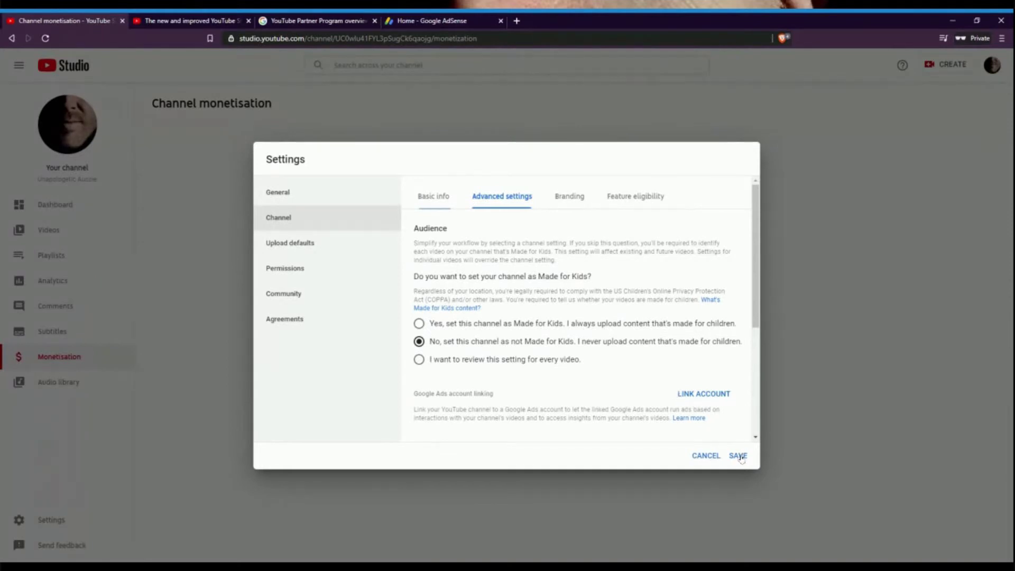
{"action": "left_click", "coordinate": [580, 200]}
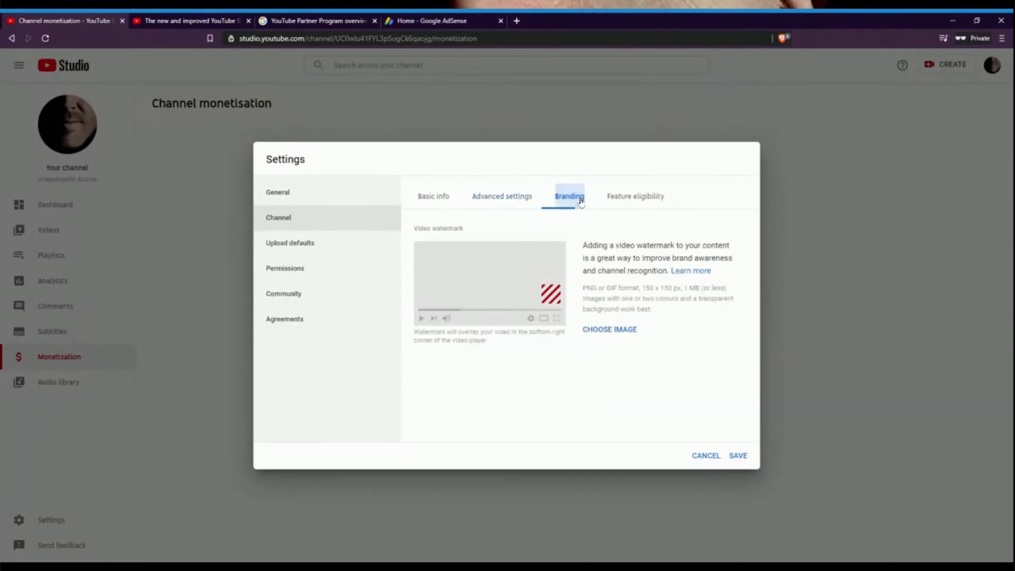
{"action": "left_click", "coordinate": [617, 202]}
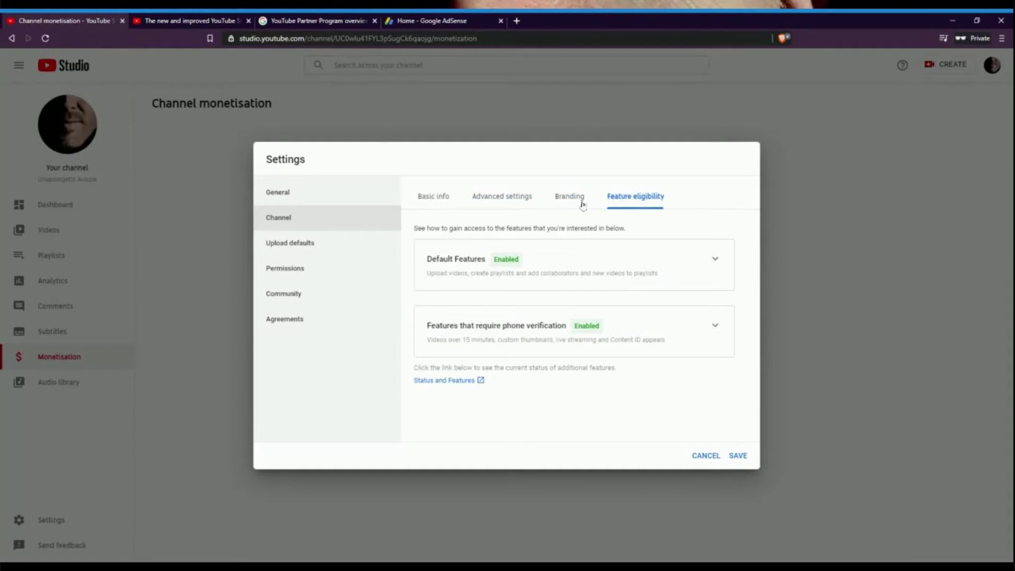
{"action": "left_click", "coordinate": [451, 198]}
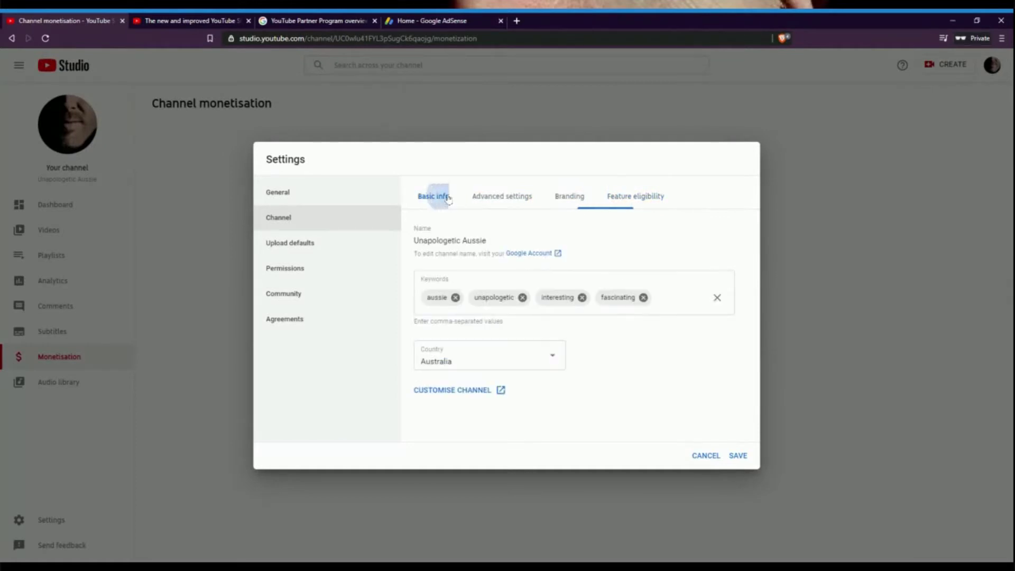
{"action": "left_click", "coordinate": [738, 456]}
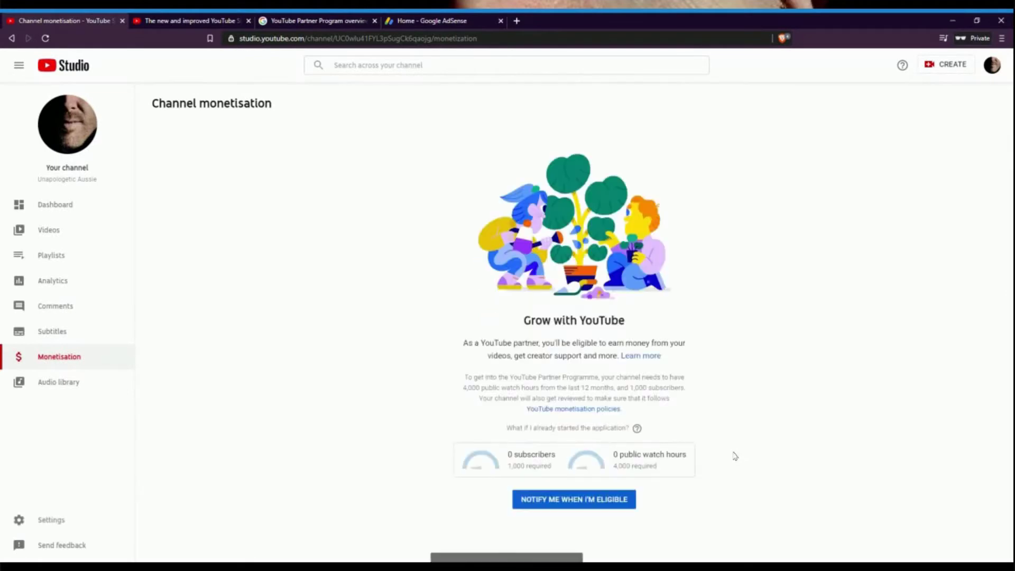
Request an email notification for when the channel becomes eligible for monetisation.
{"action": "left_click_drag", "start_coordinate": [524, 323], "coordinate": [644, 322]}
{"action": "left_click", "coordinate": [698, 310]}
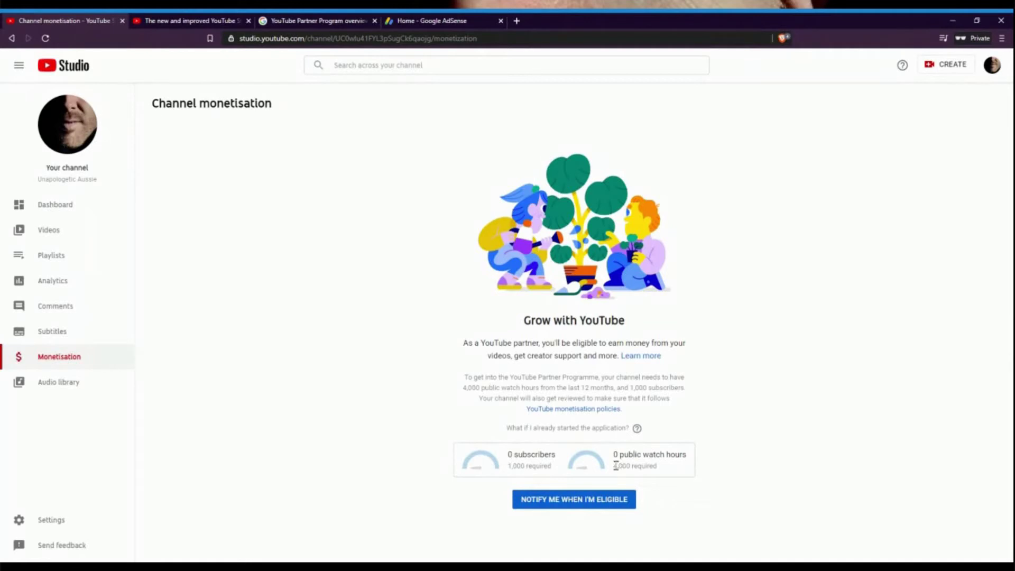
{"action": "left_click", "coordinate": [565, 501]}
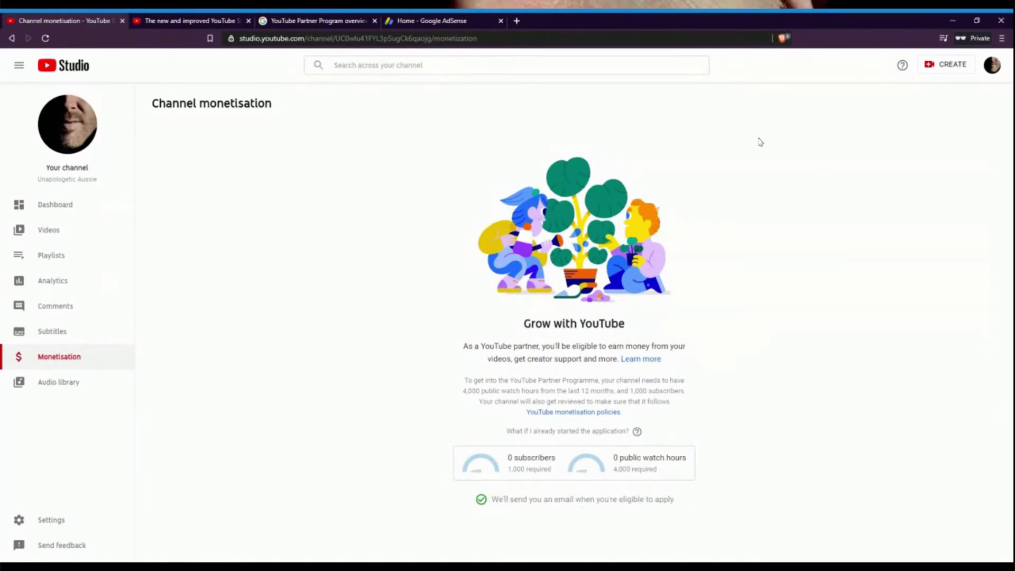
{"action": "left_click", "coordinate": [466, 40]}
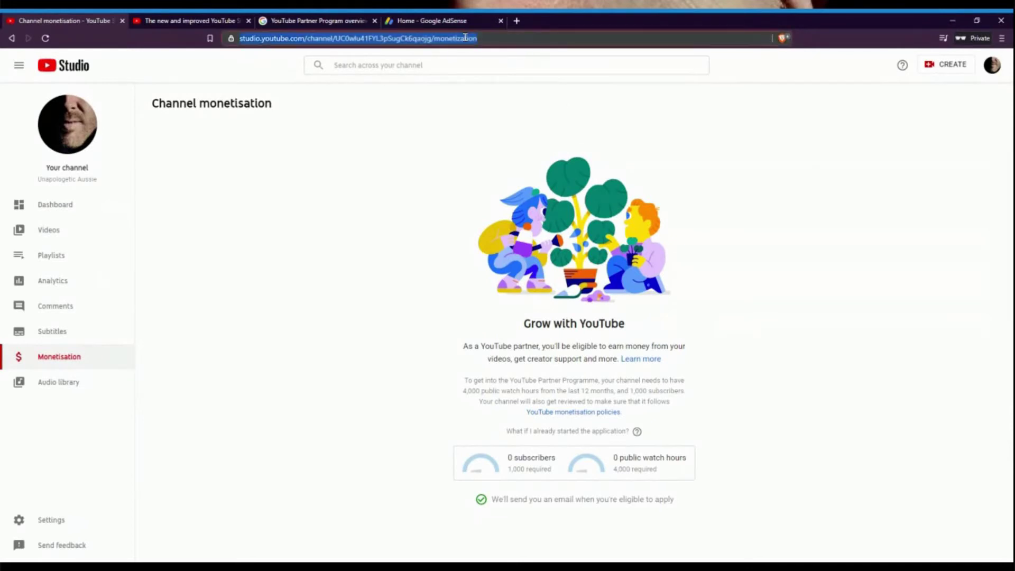
{"action": "type", "text": "youtube"}
{"action": "key", "text": "Return"}
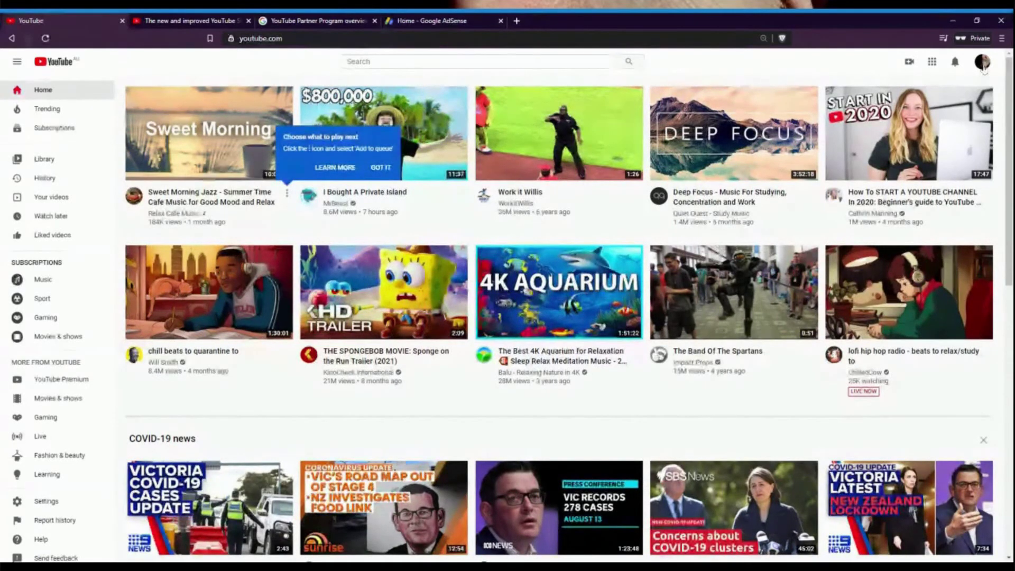
{"action": "left_click", "coordinate": [983, 62]}
{"action": "left_click", "coordinate": [919, 160]}
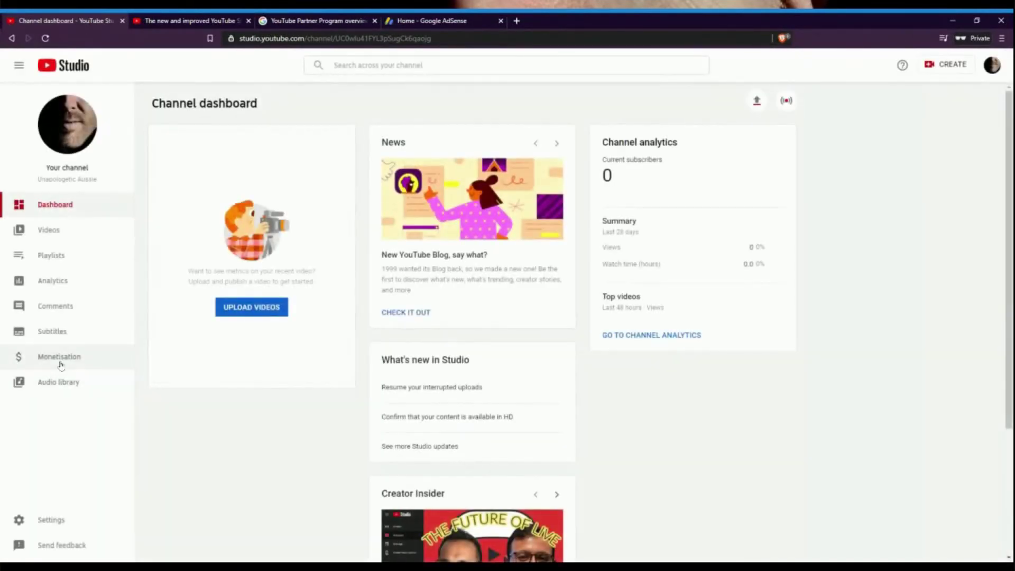
{"action": "left_click", "coordinate": [59, 359]}
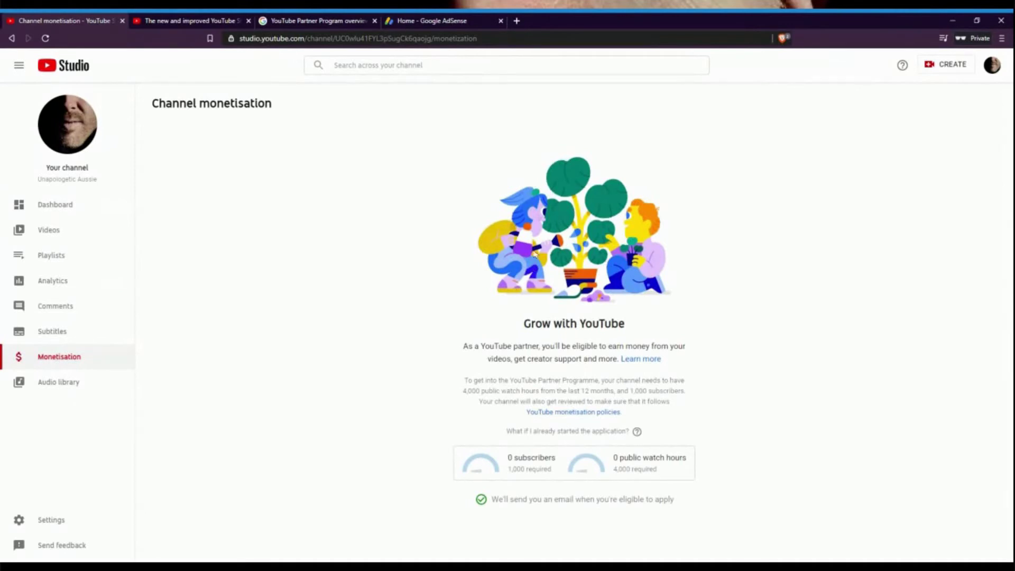
{"action": "left_click", "coordinate": [412, 24]}
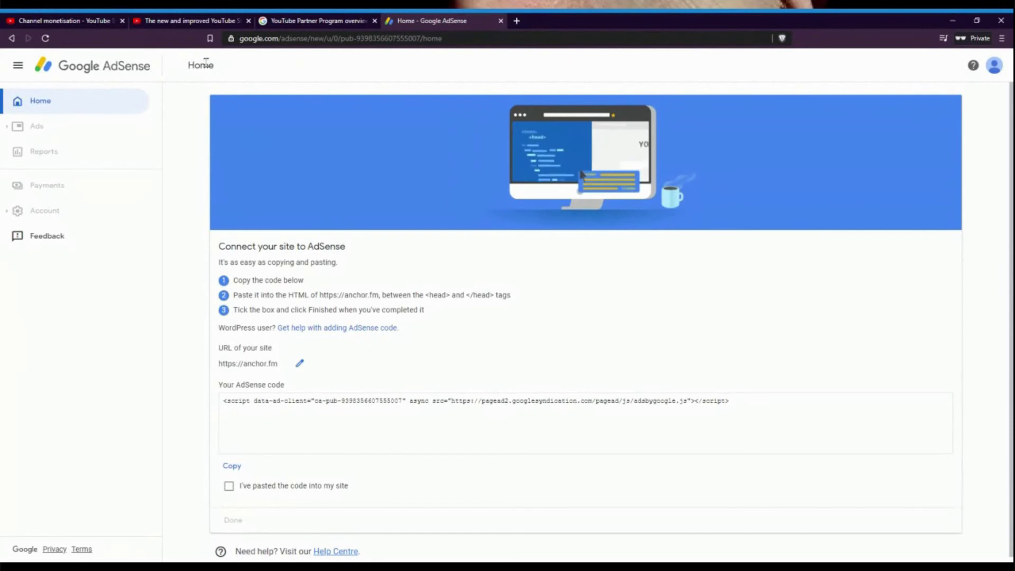
{"action": "left_click", "coordinate": [98, 22]}
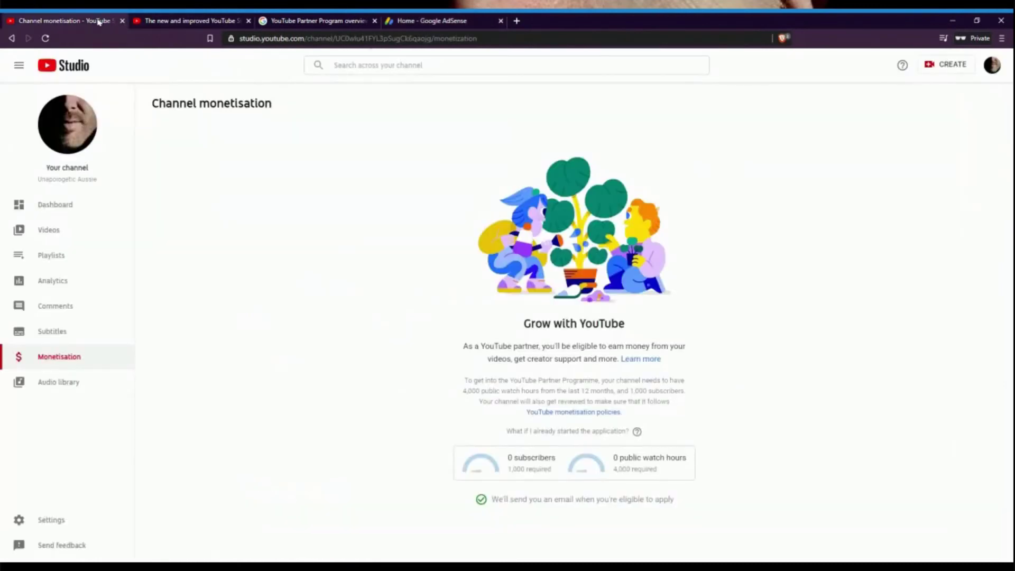